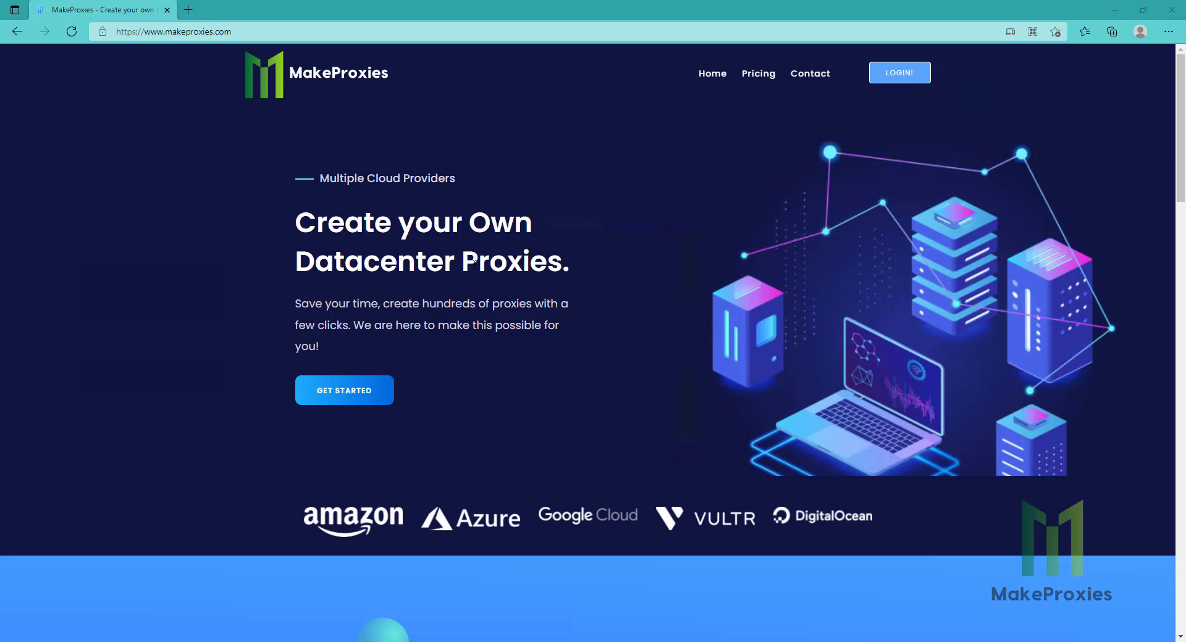
Scroll the makeproxies.com homepage to the pricing plans: $.3 per proxy and $19.99/month VIP.
drag(232, 32, 166, 38)
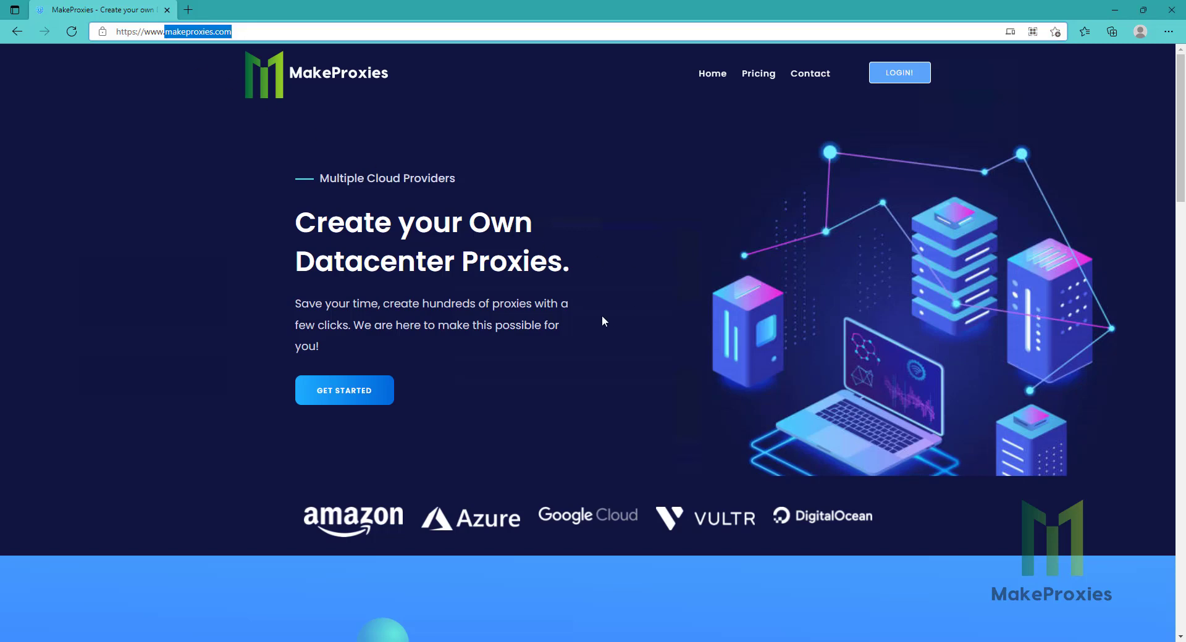
scroll(482, 374, down, 3)
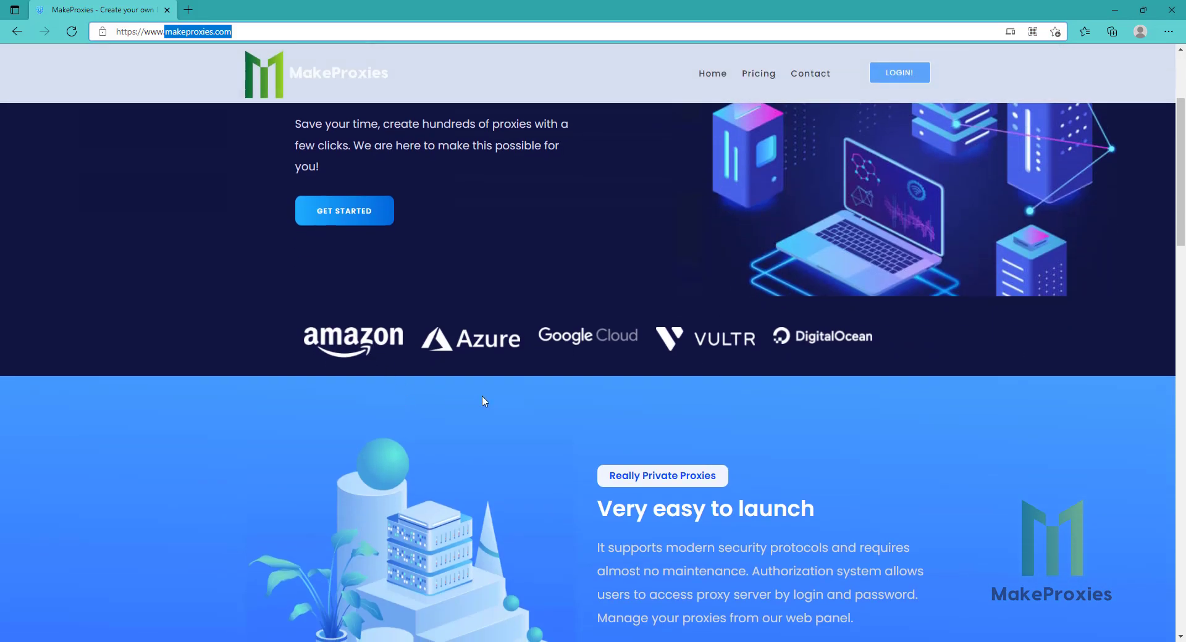
click(441, 384)
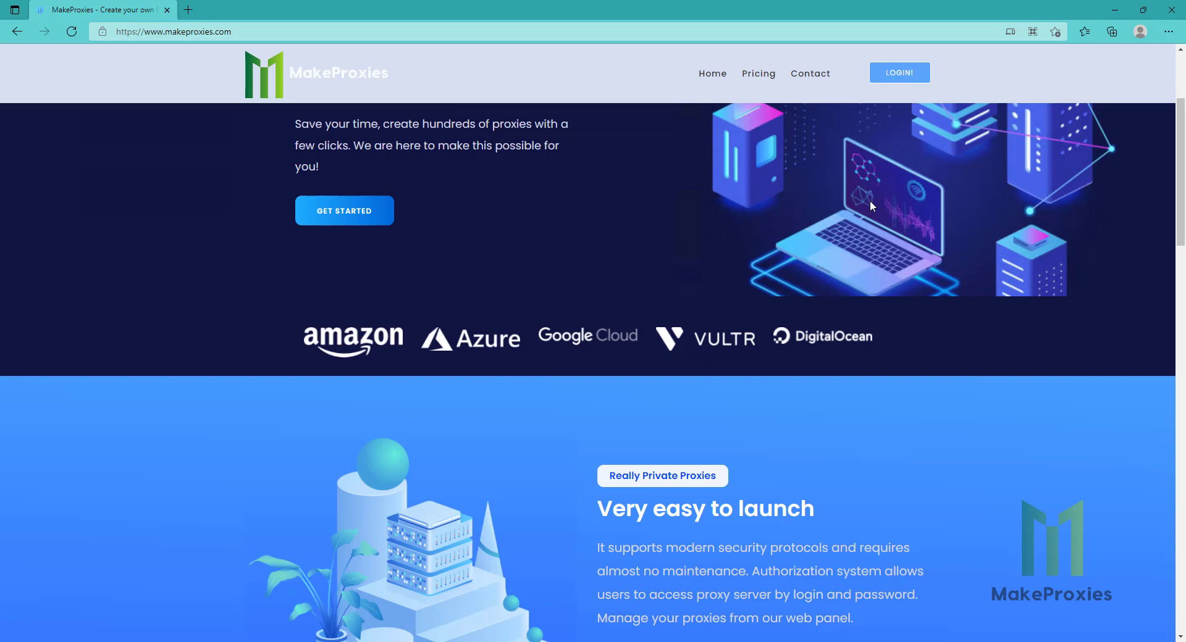
scroll(903, 227, down, 10)
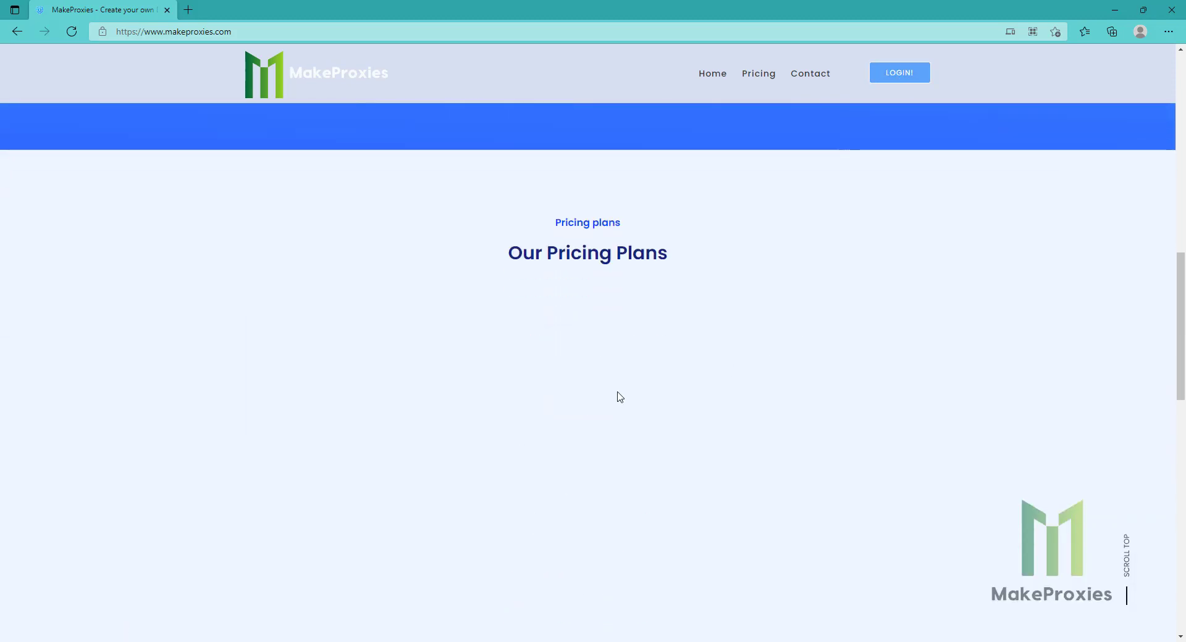
scroll(620, 397, down, 3)
drag(393, 308, 440, 319)
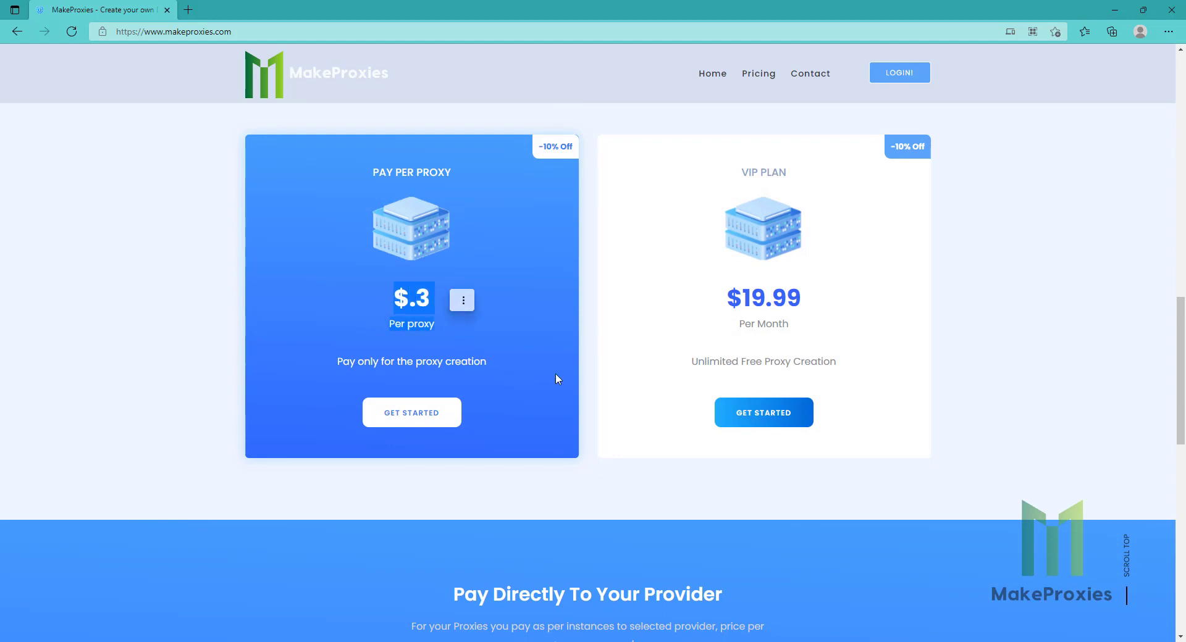
drag(739, 171, 794, 177)
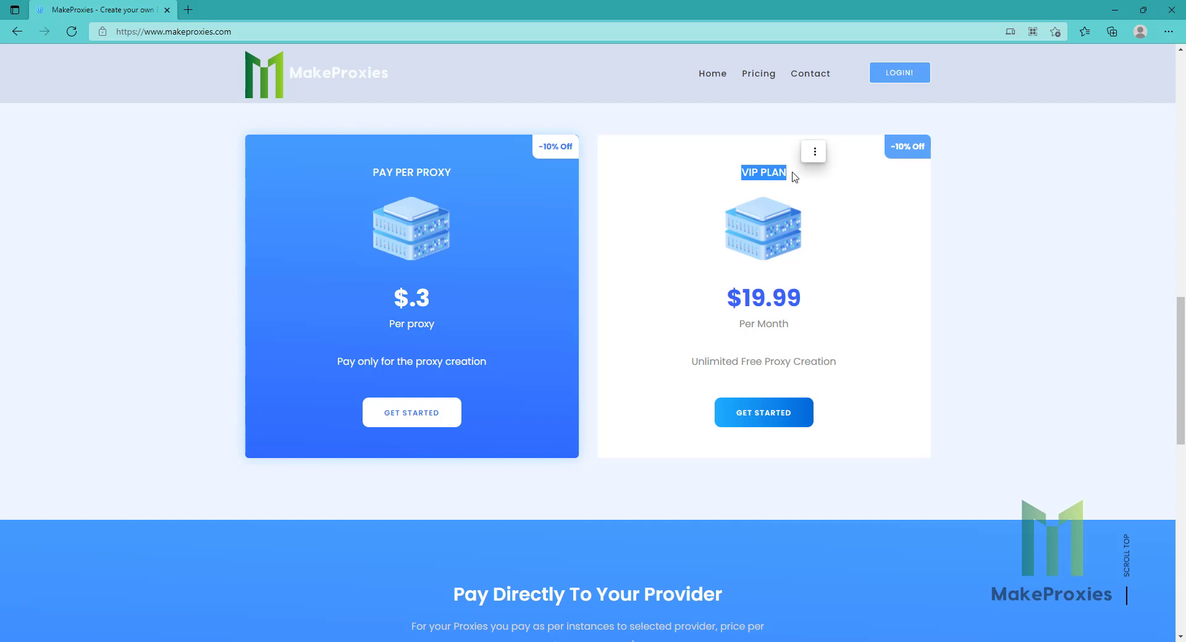
Log in to MakeProxies with the autofilled saved credentials.
click(911, 73)
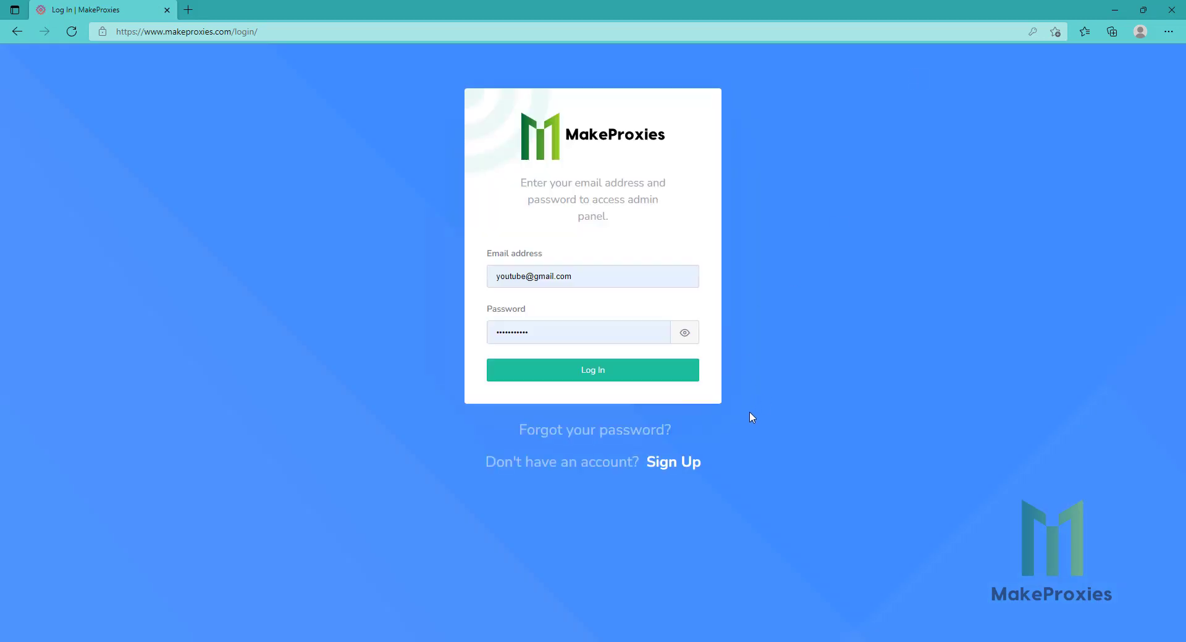
drag(489, 465, 701, 463)
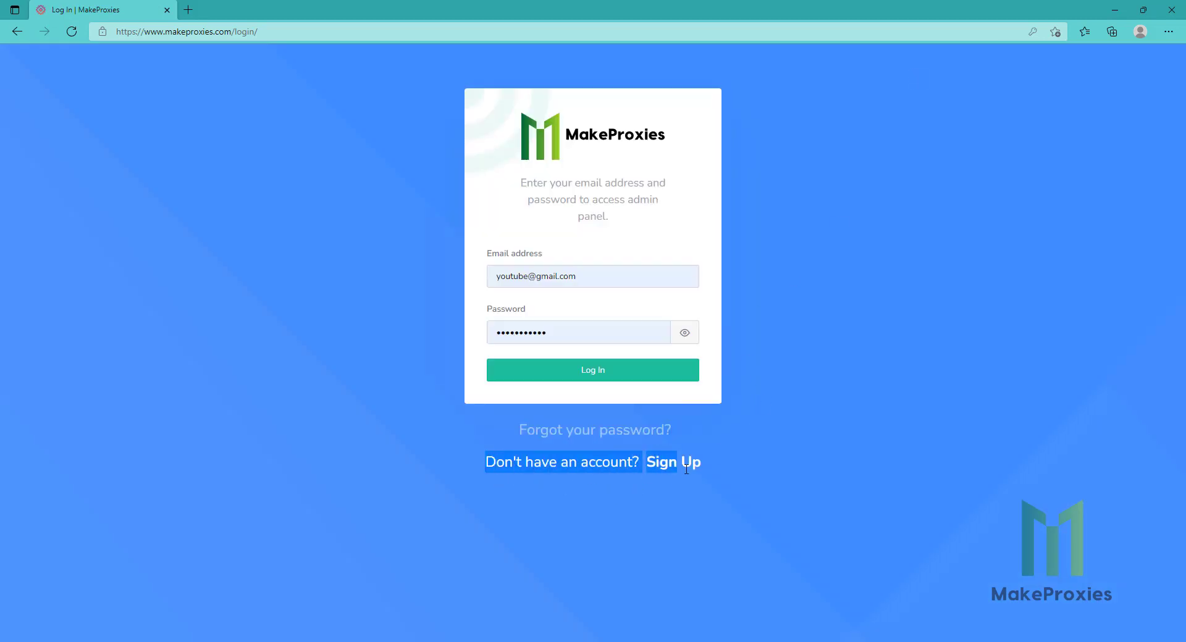
click(704, 476)
click(589, 368)
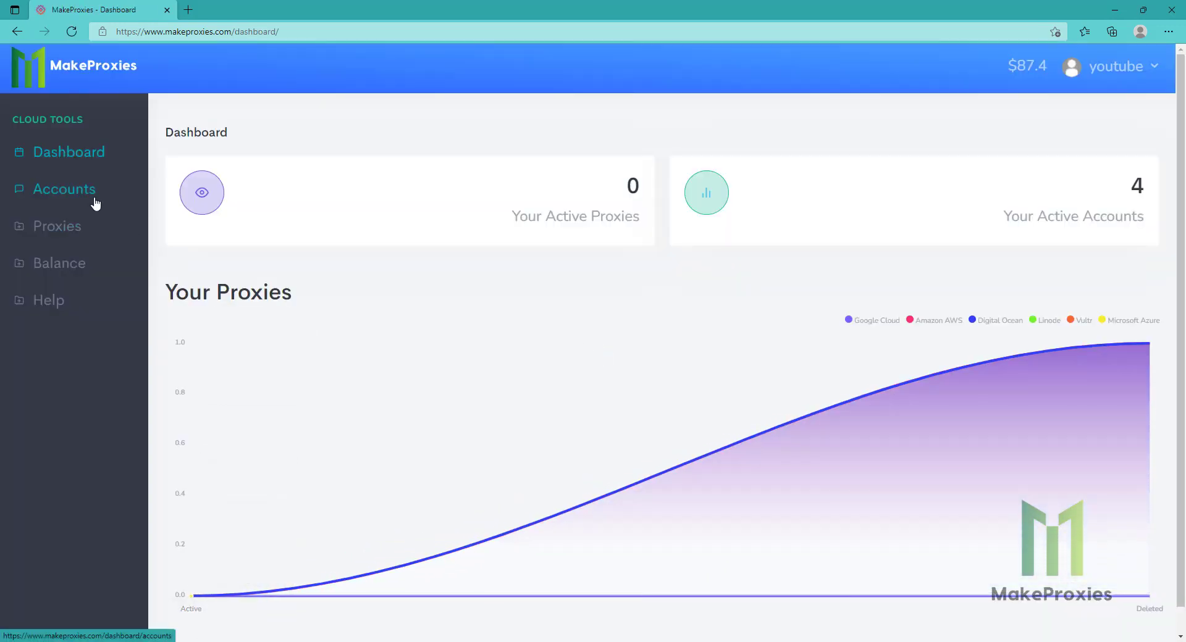
Review the connected accounts and the Add New provider choices without adding one.
click(96, 203)
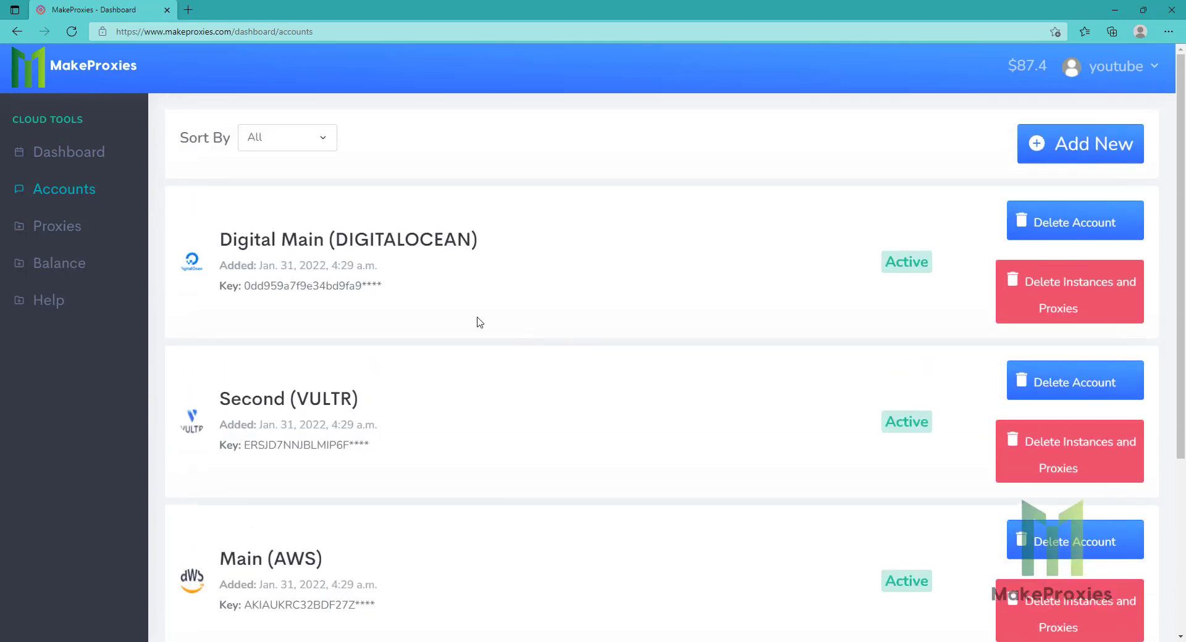
scroll(537, 285, down, 6)
scroll(429, 423, up, 6)
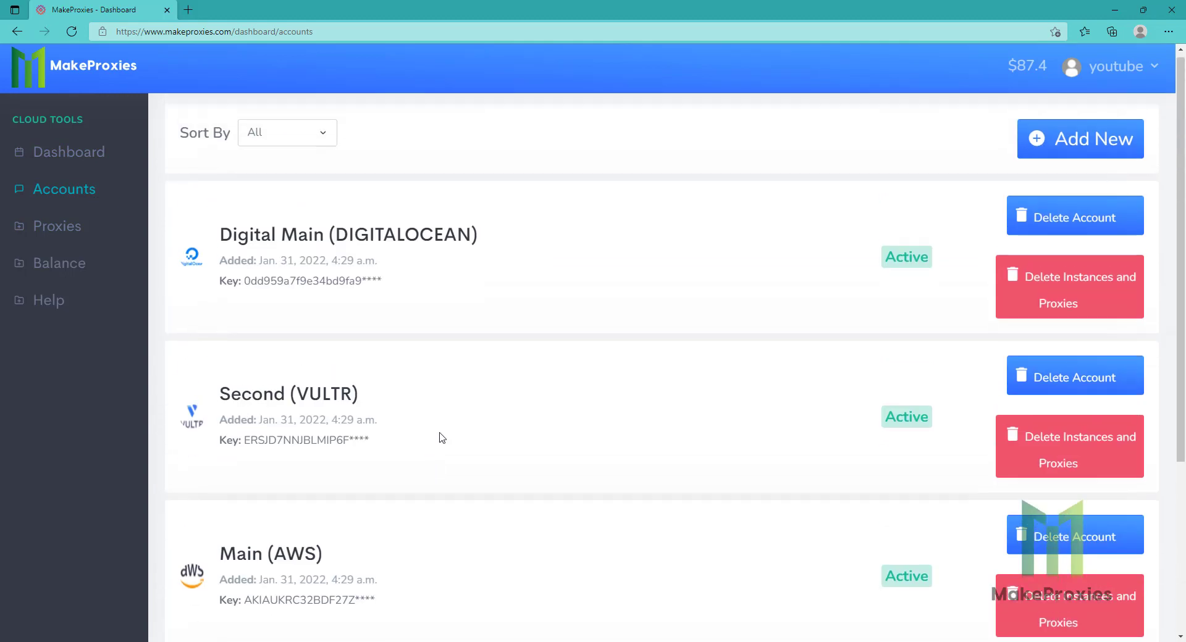
click(1067, 159)
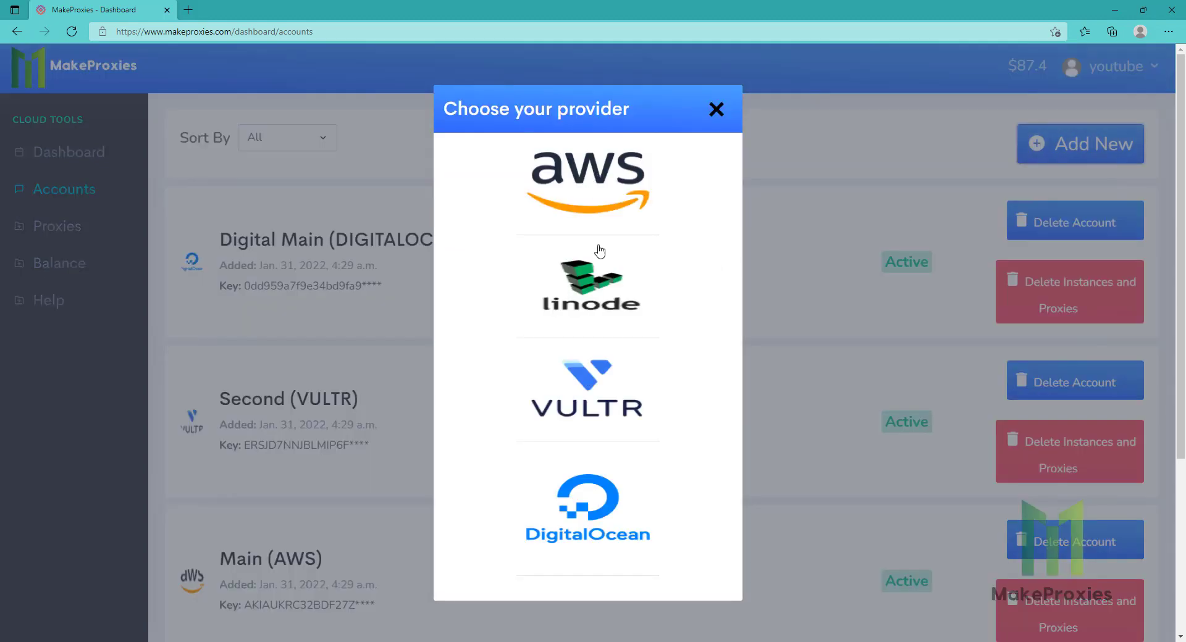
click(718, 113)
Create 3 proxies on the Youtube (LINODE) account.
click(77, 235)
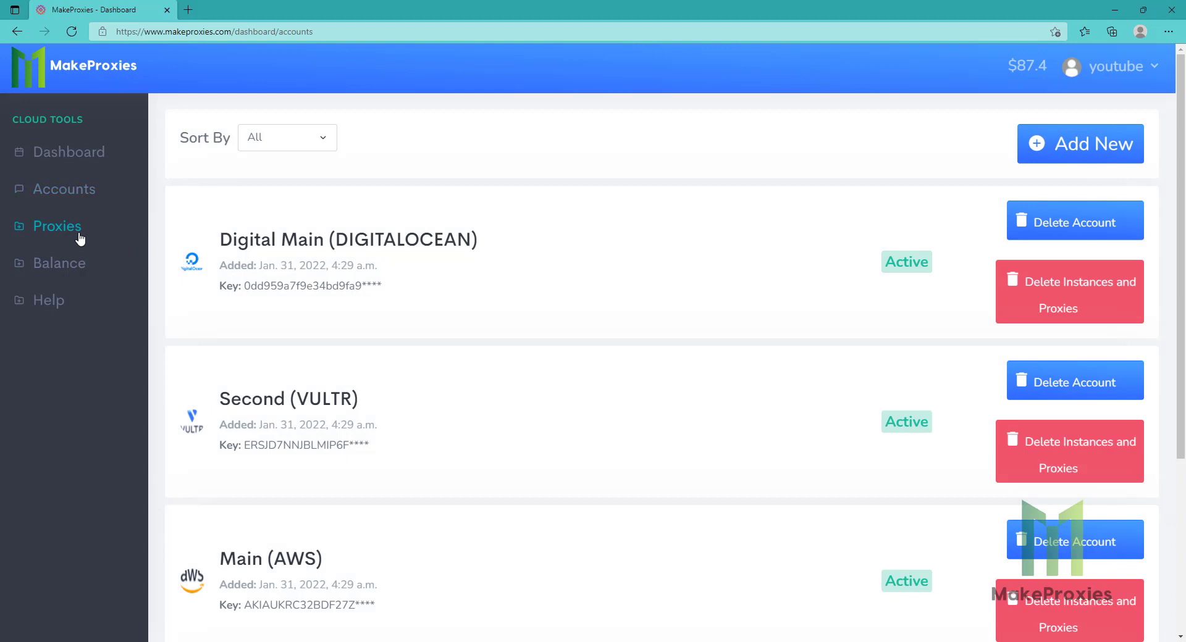
click(1013, 164)
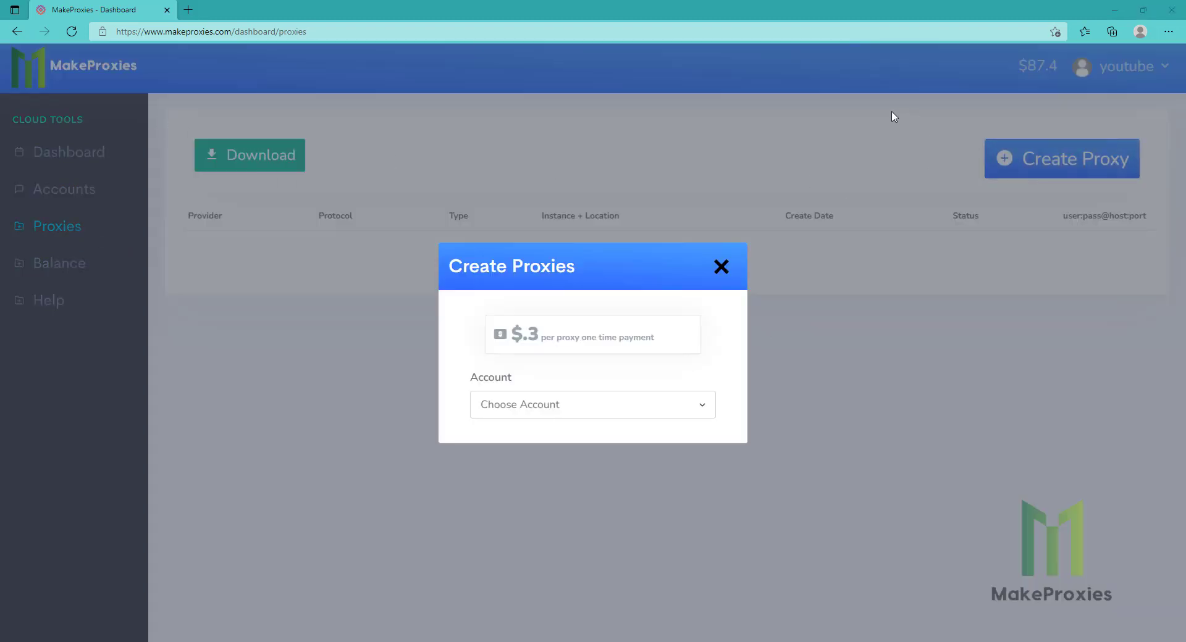
click(572, 404)
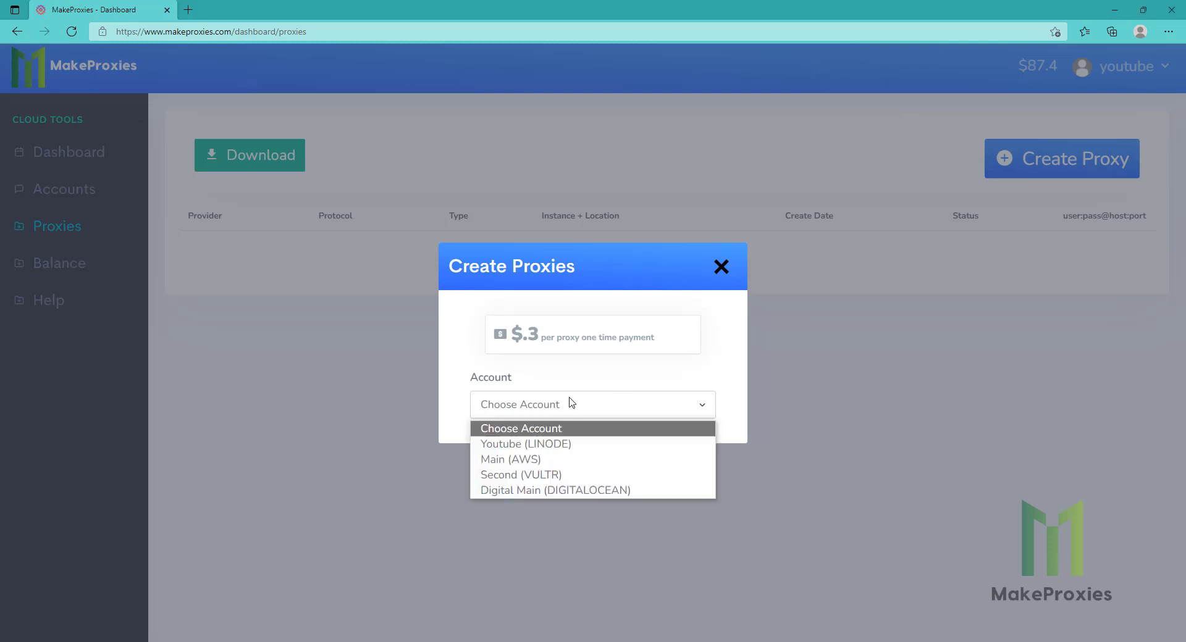
click(570, 440)
click(545, 417)
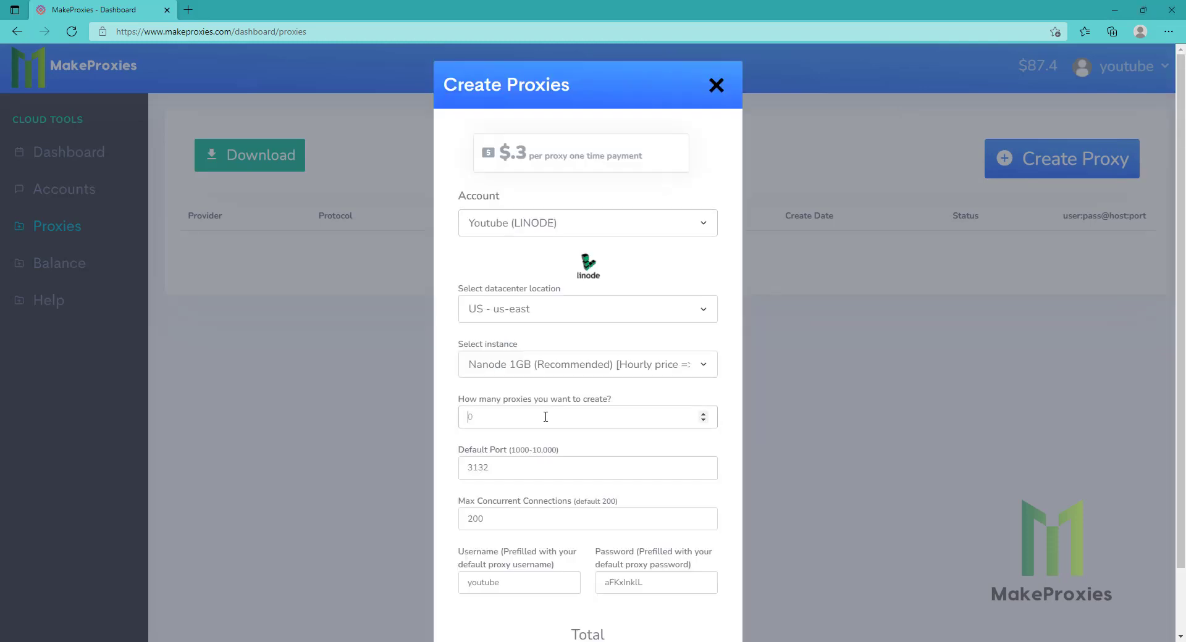
text(3)
scroll(546, 448, down, 1)
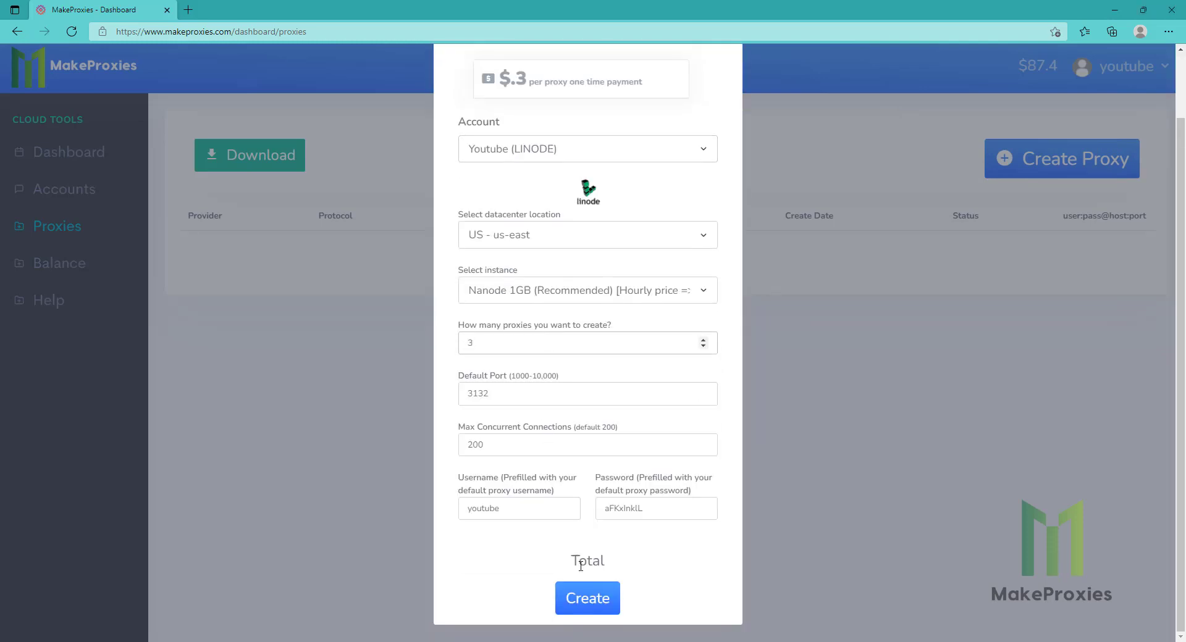
click(587, 598)
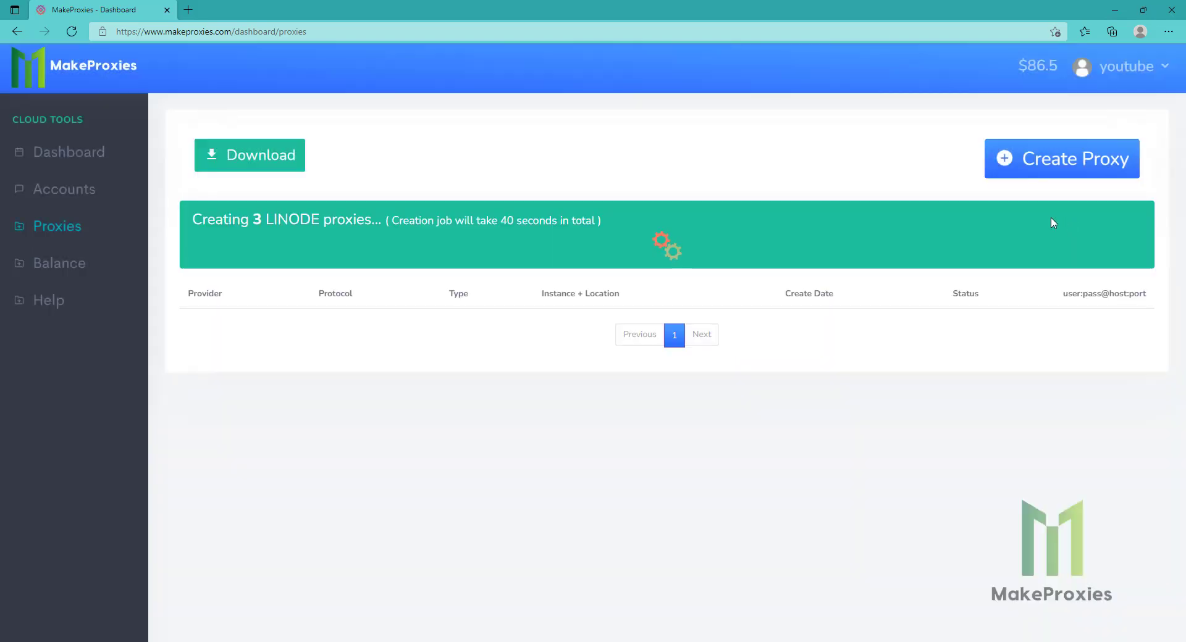
Create 30 proxies on the Main (AWS) account.
click(1053, 179)
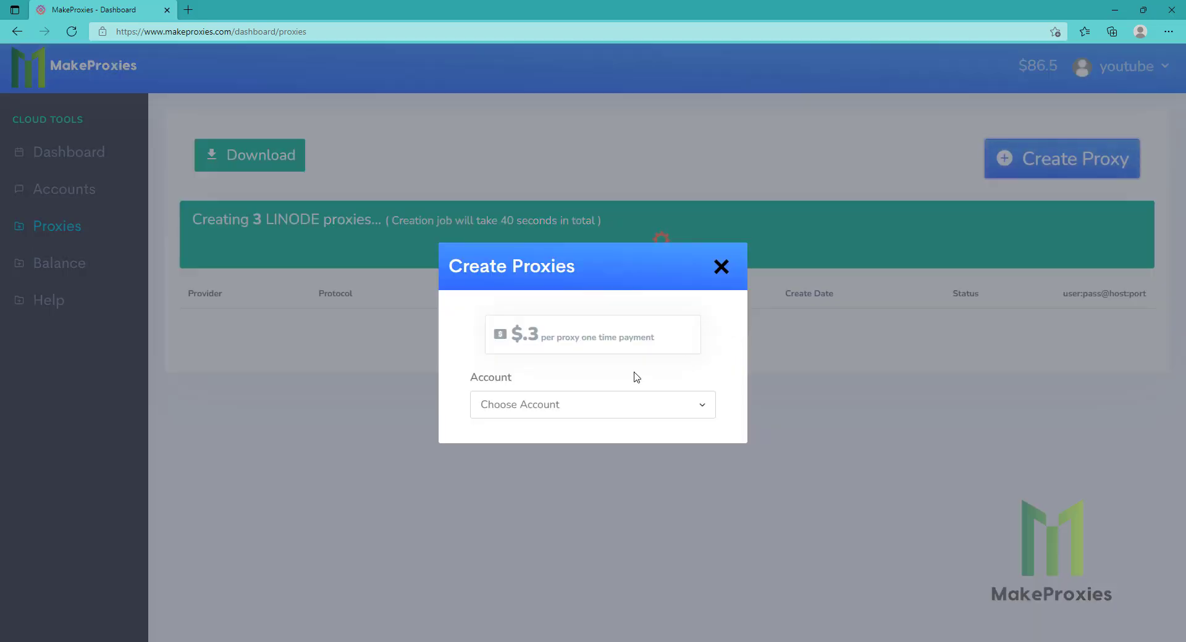
click(609, 402)
click(558, 461)
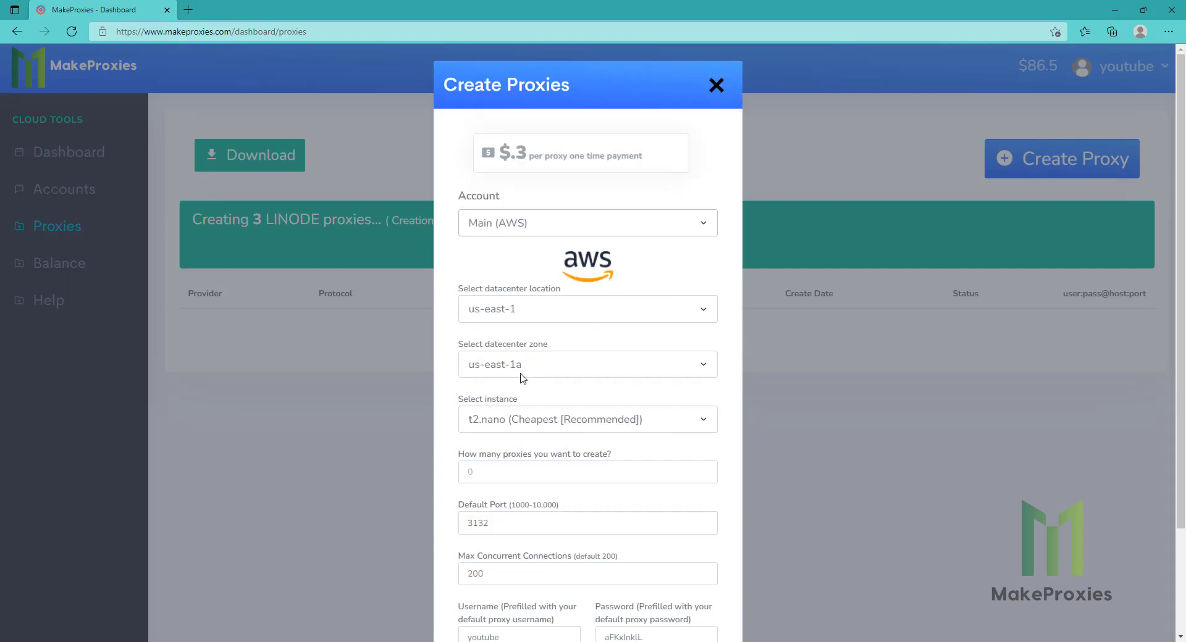
scroll(547, 449, down, 1)
scroll(547, 449, down, 1)
click(515, 352)
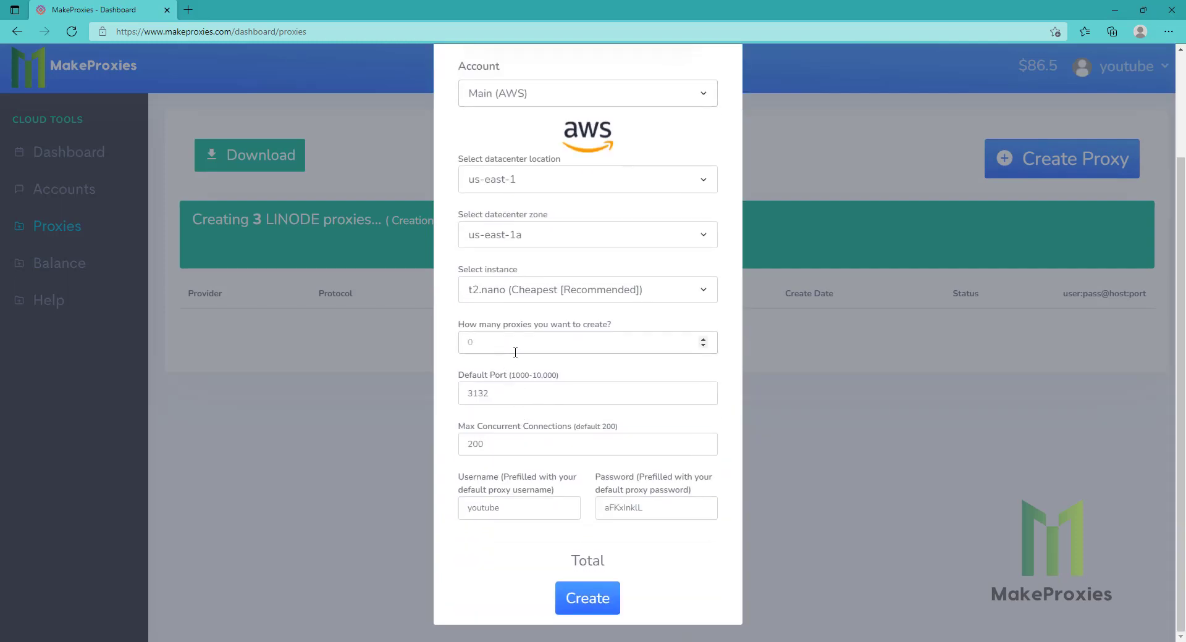
text(30)
click(602, 599)
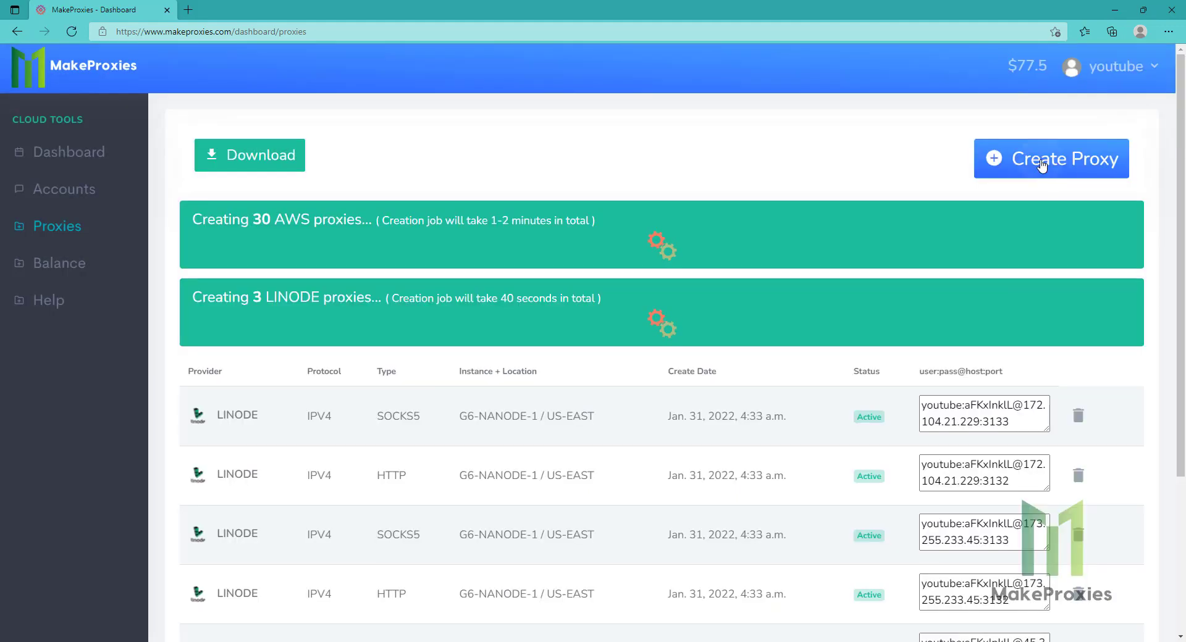
Order 5 proxies on the Digital Main (DIGITALOCEAN) account.
click(1030, 159)
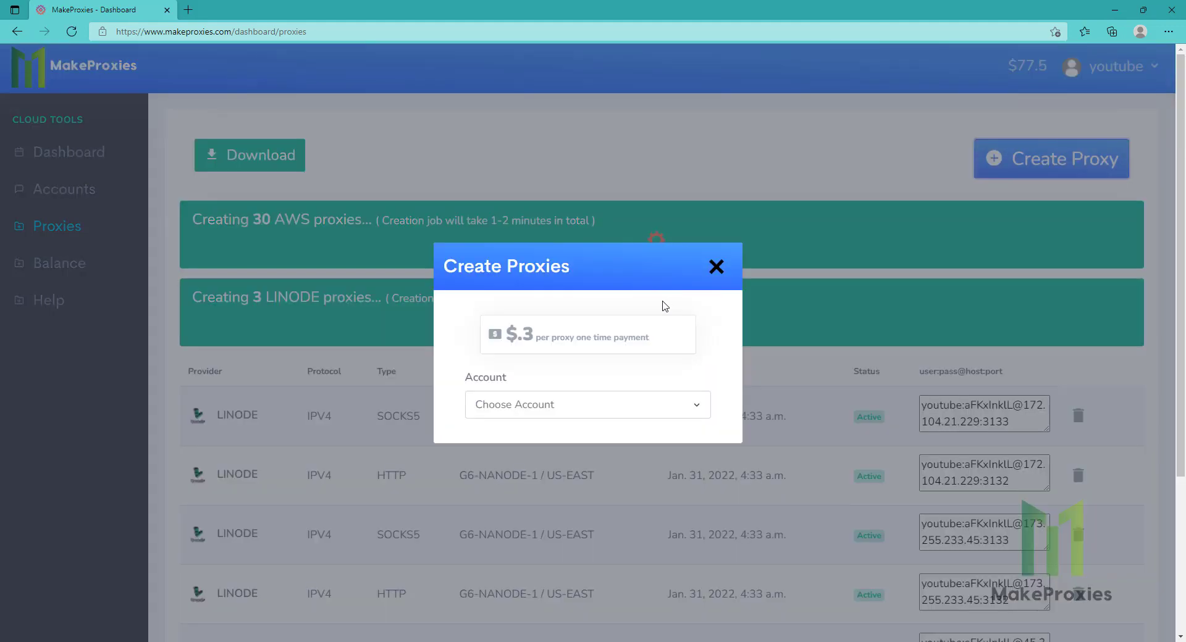
click(573, 407)
click(584, 492)
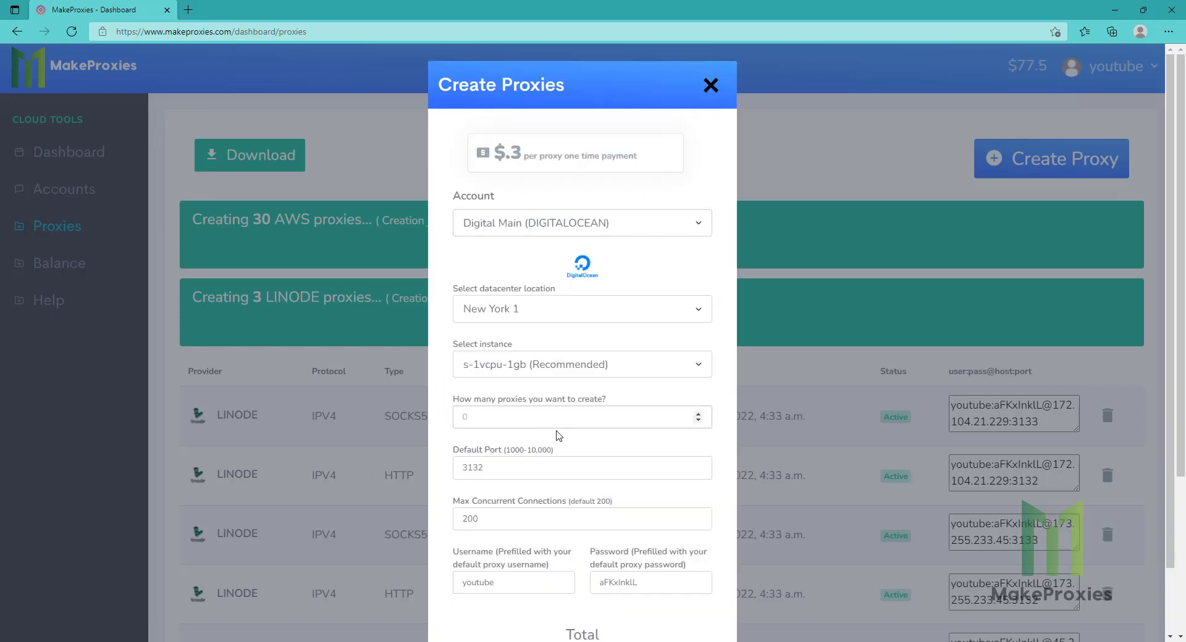
click(557, 426)
text(5)
scroll(565, 411, down, 1)
click(583, 598)
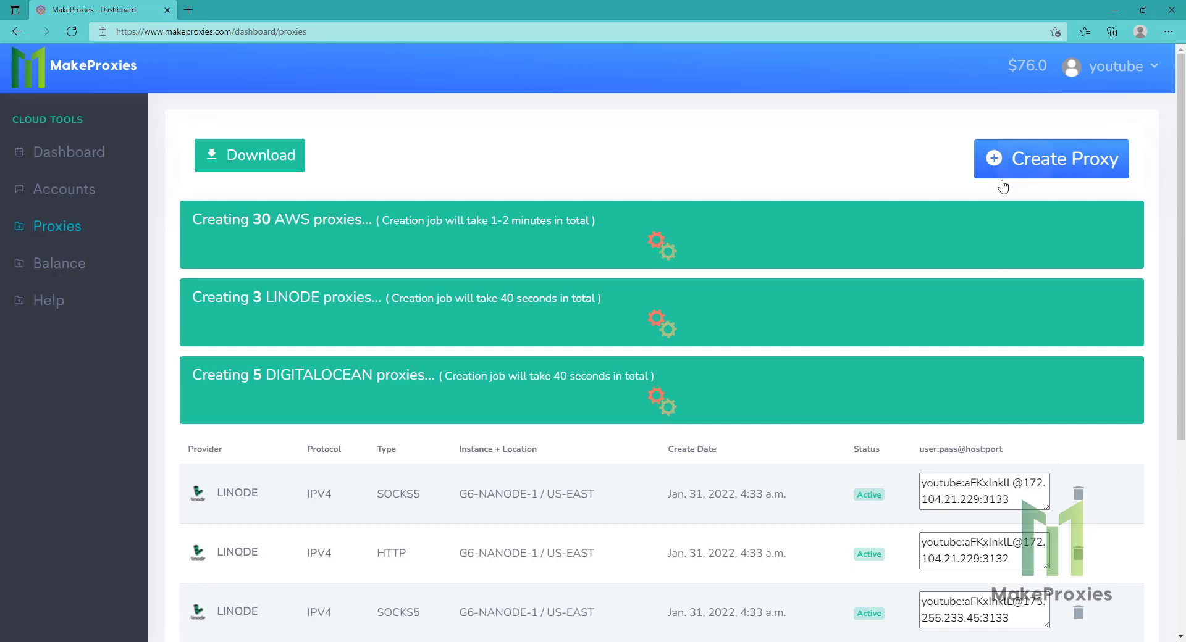
Order 5 proxies on the Second (VULTR) account.
click(995, 157)
click(556, 405)
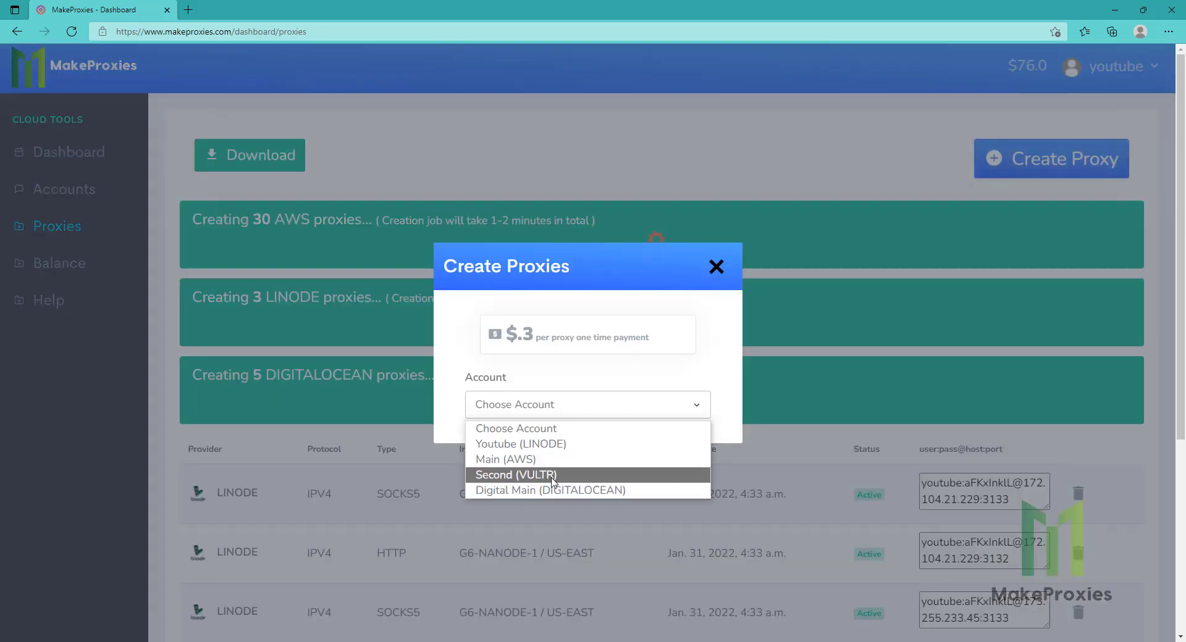
click(557, 475)
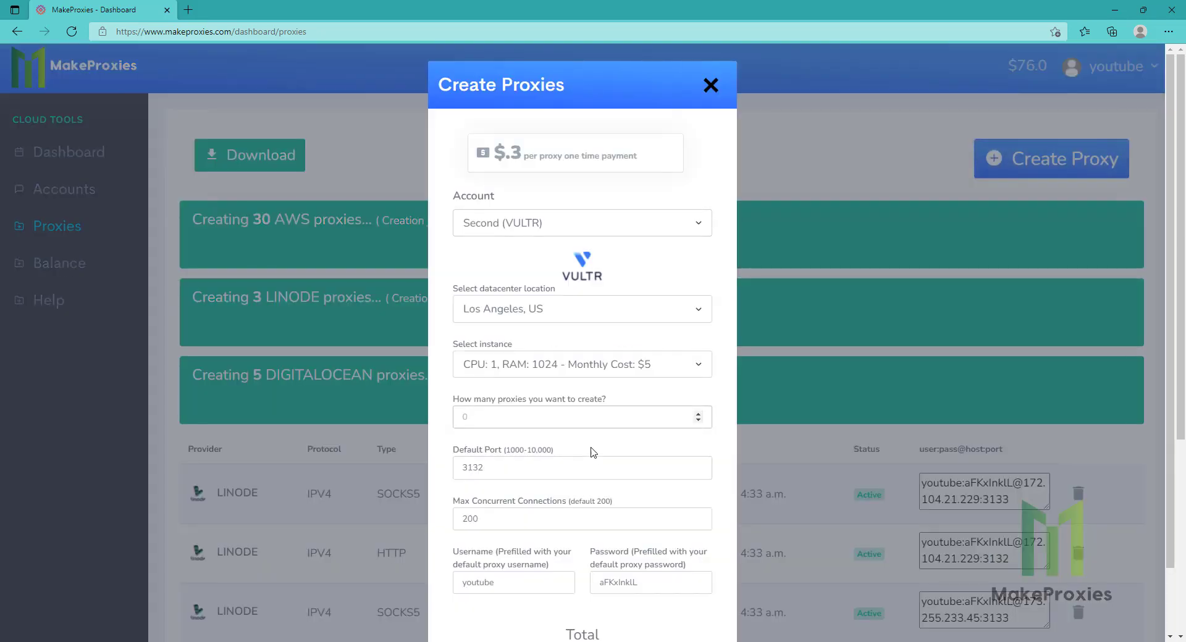
click(607, 412)
text(5)
scroll(607, 412, down, 1)
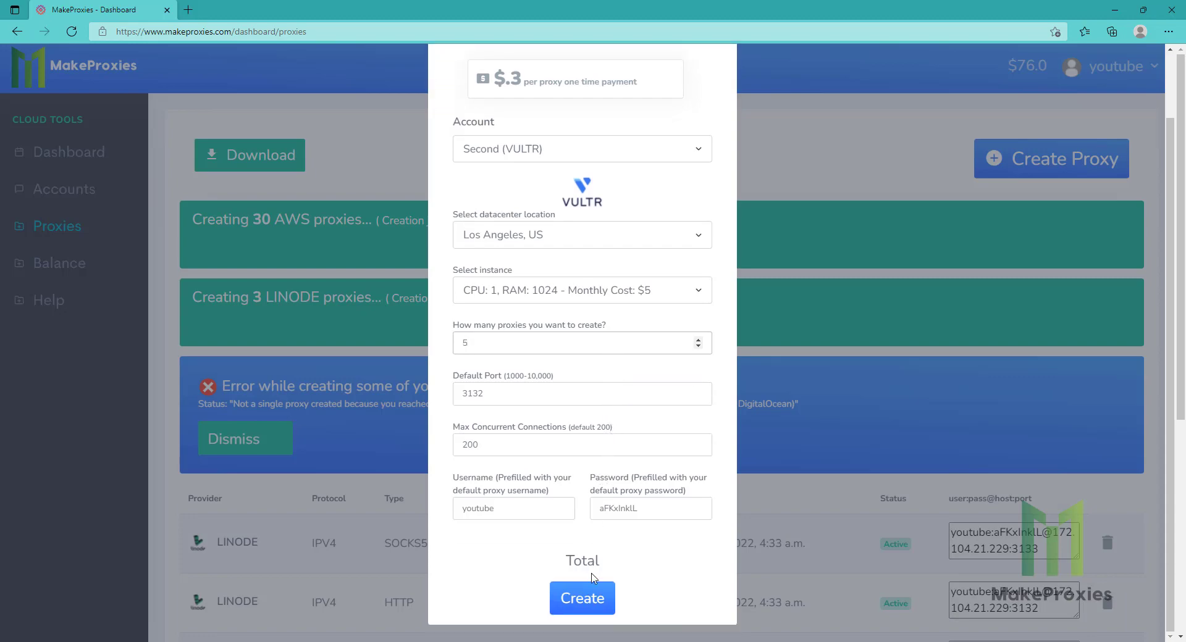
click(591, 598)
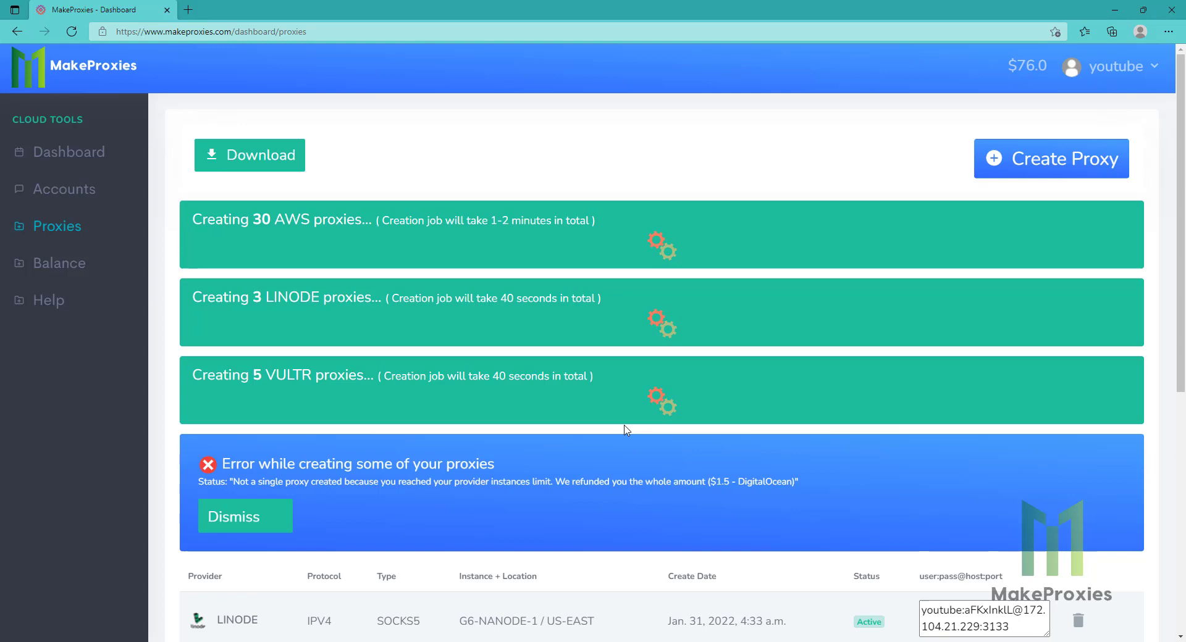
scroll(627, 429, down, 1)
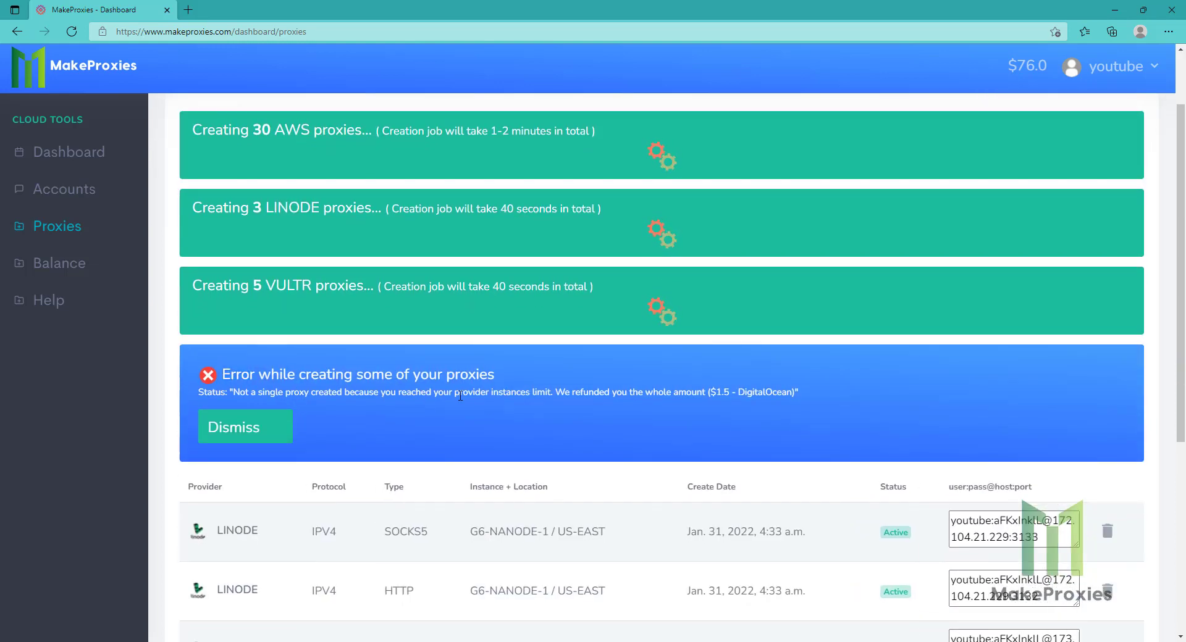
drag(398, 394, 553, 394)
click(618, 410)
double_click(720, 393)
click(800, 413)
scroll(803, 415, up, 2)
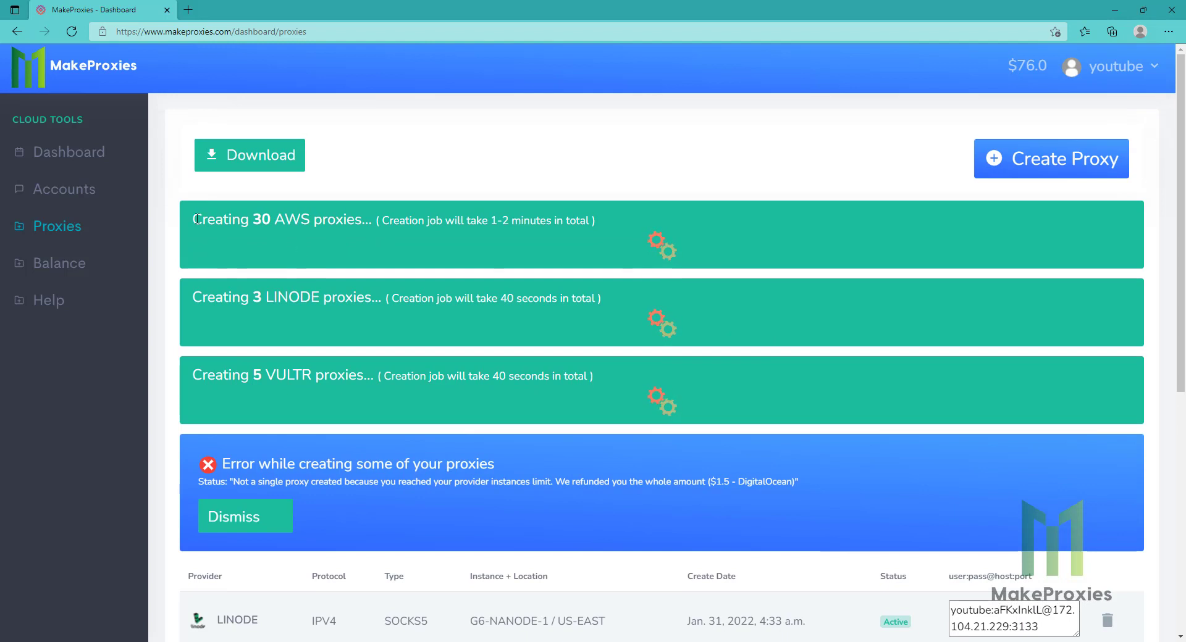
drag(193, 221, 791, 403)
Wait until the creation jobs finish and the Vultr LAX proxies show Active.
click(943, 406)
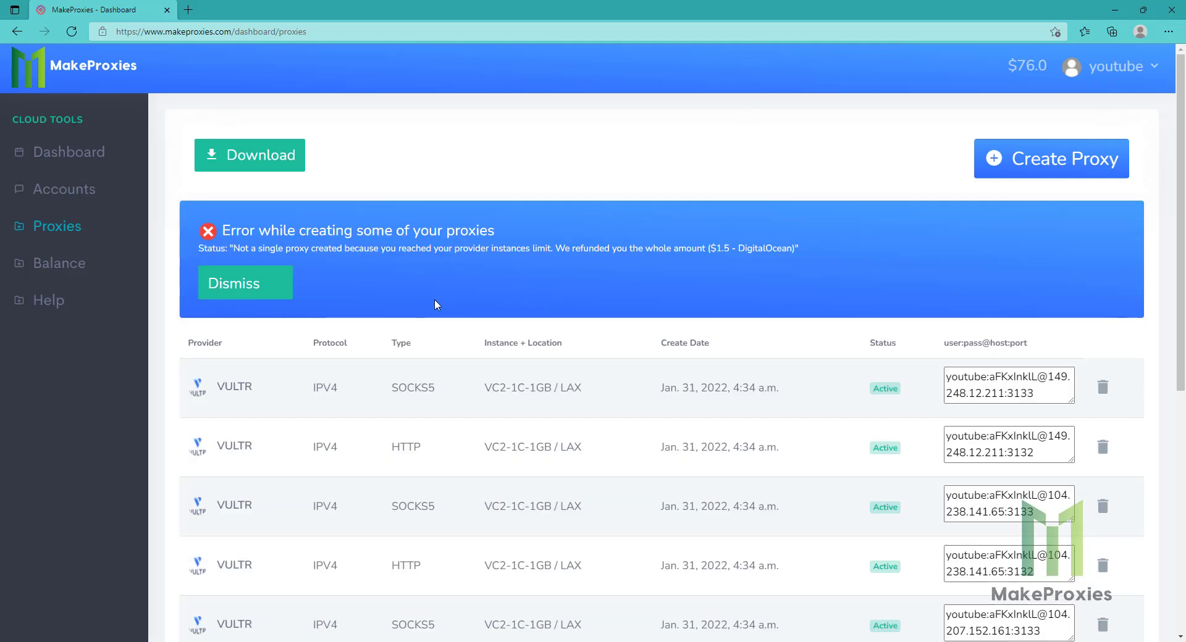
Download all providers' HTTP proxies as a HOST:PORT:USER:PASS text list.
click(288, 172)
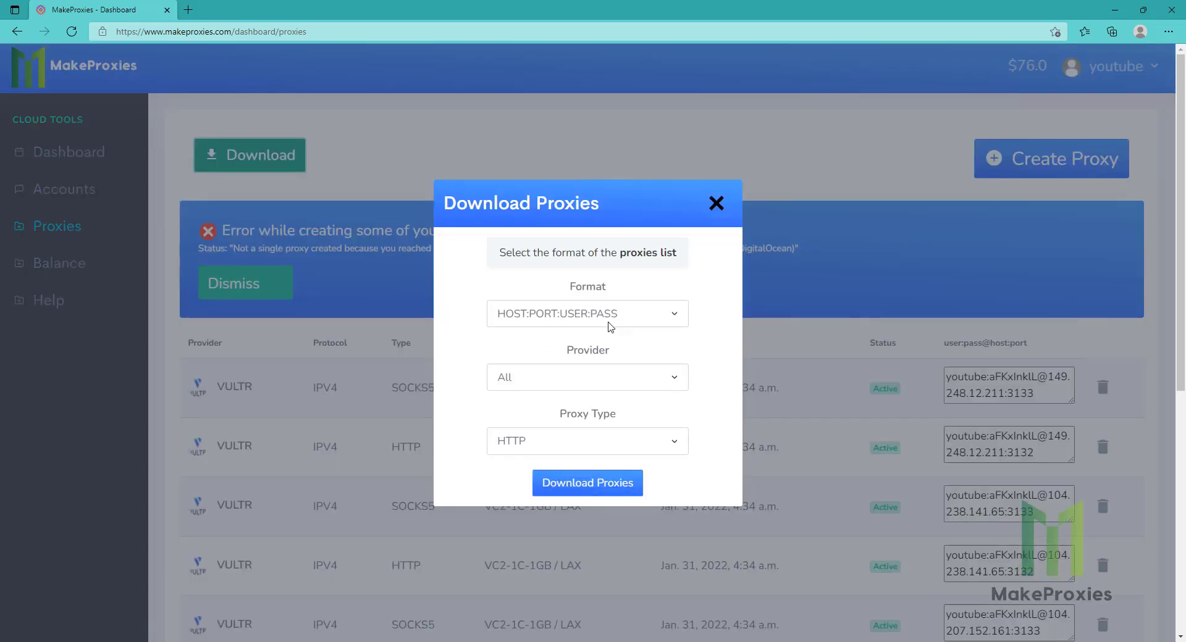
click(608, 322)
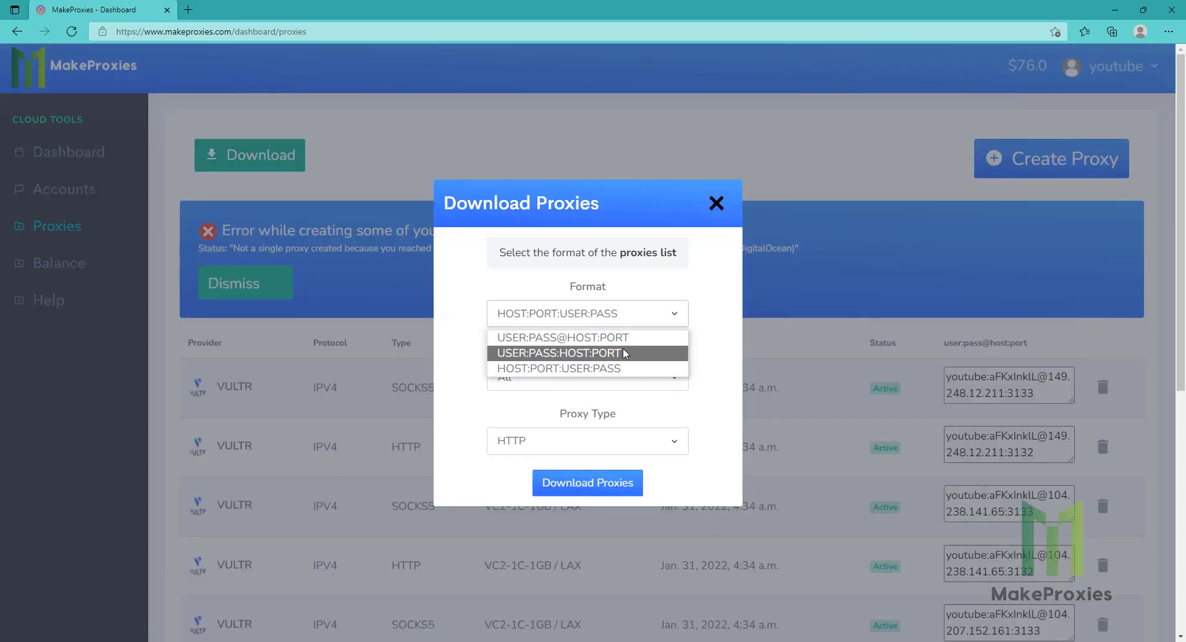
click(616, 369)
click(559, 389)
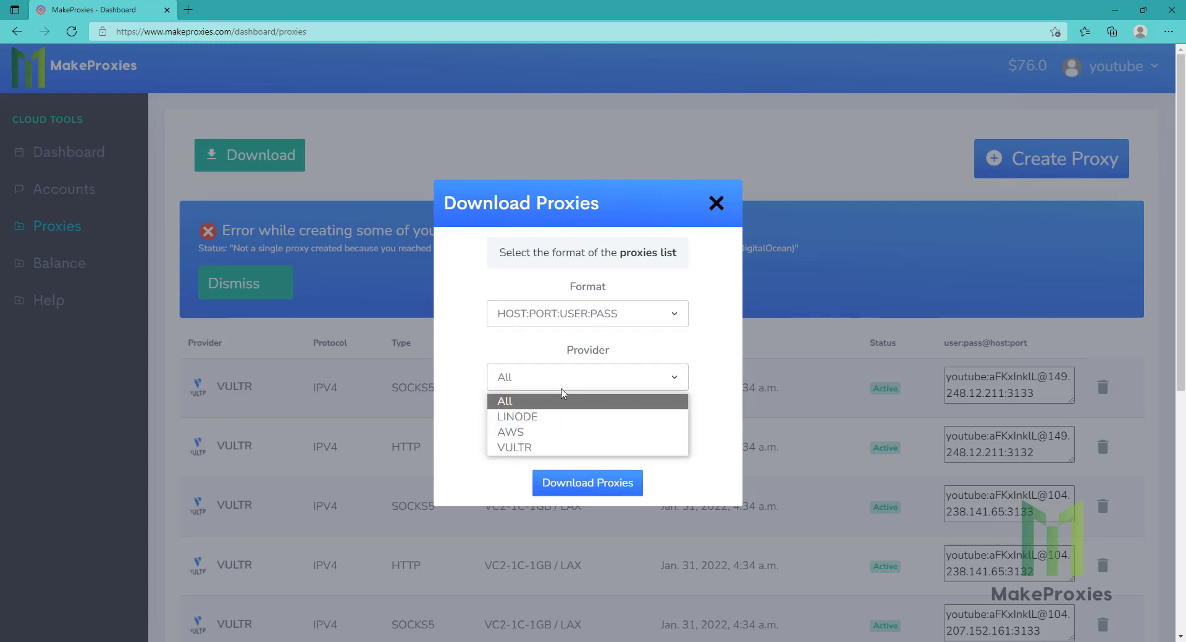
click(591, 350)
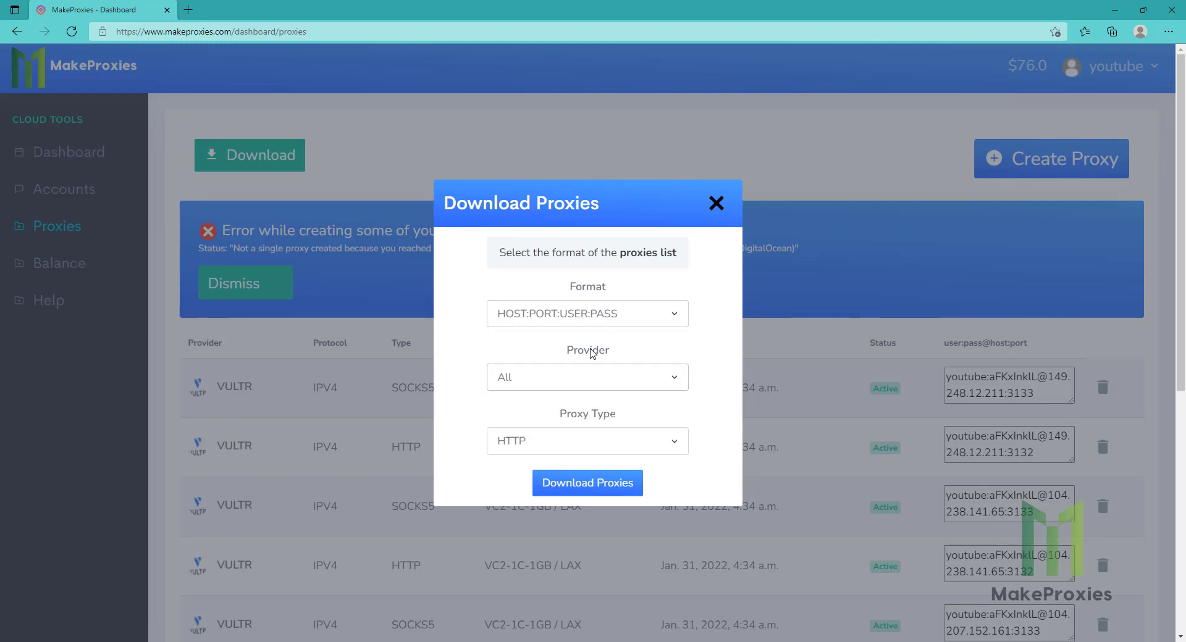
double_click(591, 350)
click(597, 450)
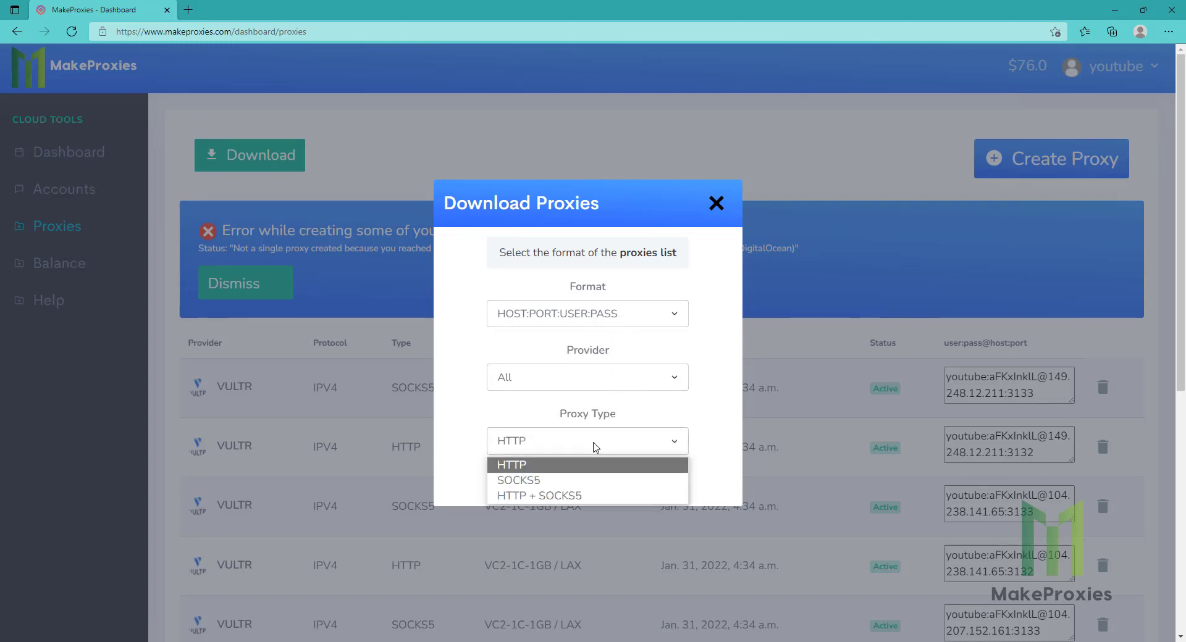
click(596, 447)
click(596, 488)
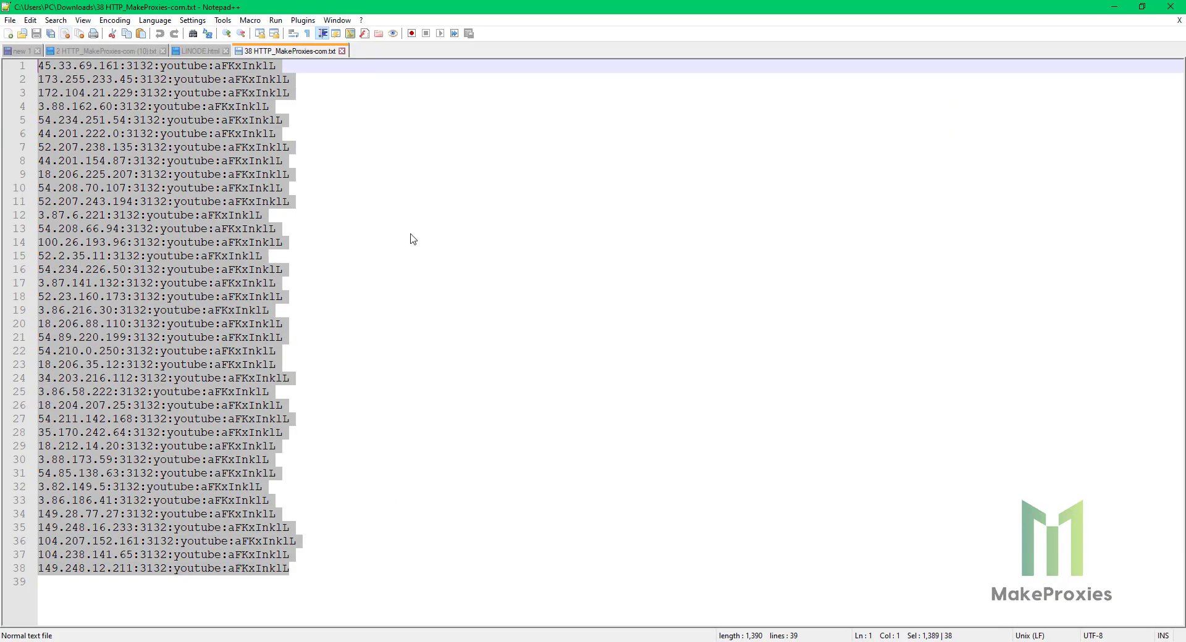
Restore down and close Notepad++ after checking the 38-line proxy list.
click(1141, 6)
click(1151, 229)
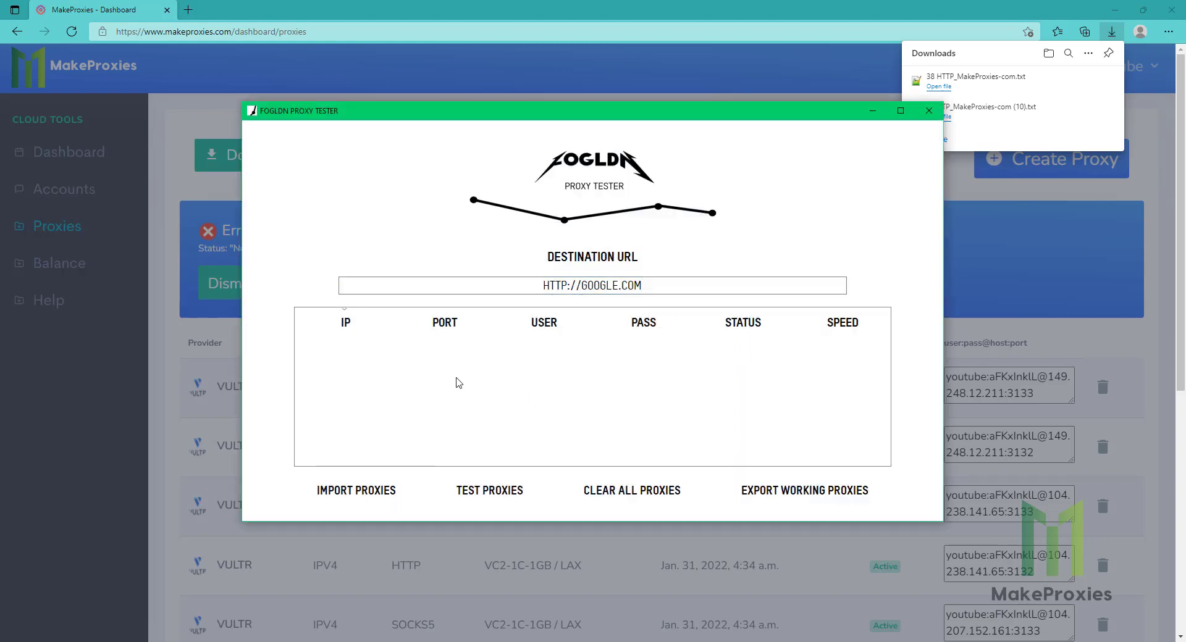
Import the downloaded proxy list into FOGLDN Proxy Tester by pasting it.
click(377, 499)
key(ctrl+v)
click(601, 425)
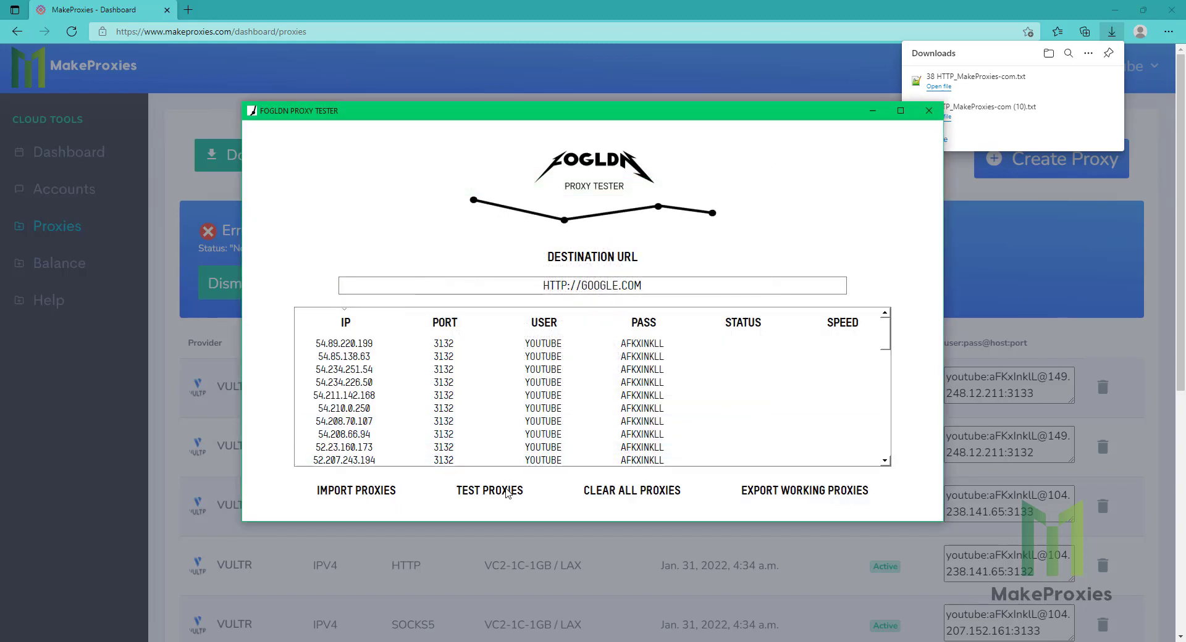
click(490, 491)
drag(778, 115, 636, 161)
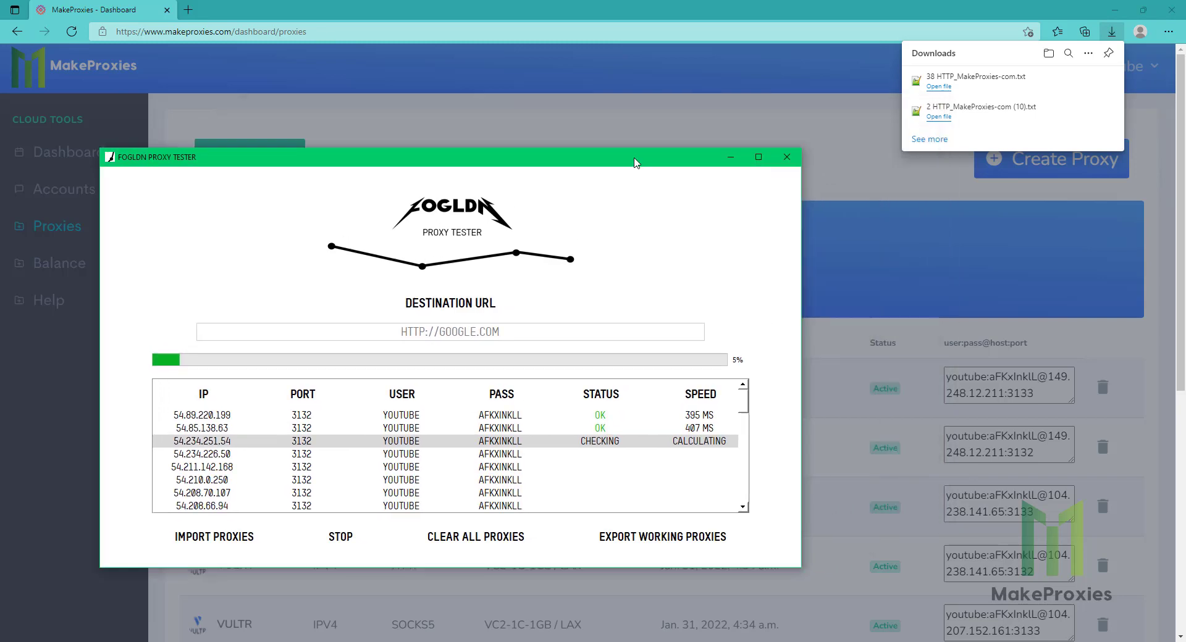
click(759, 157)
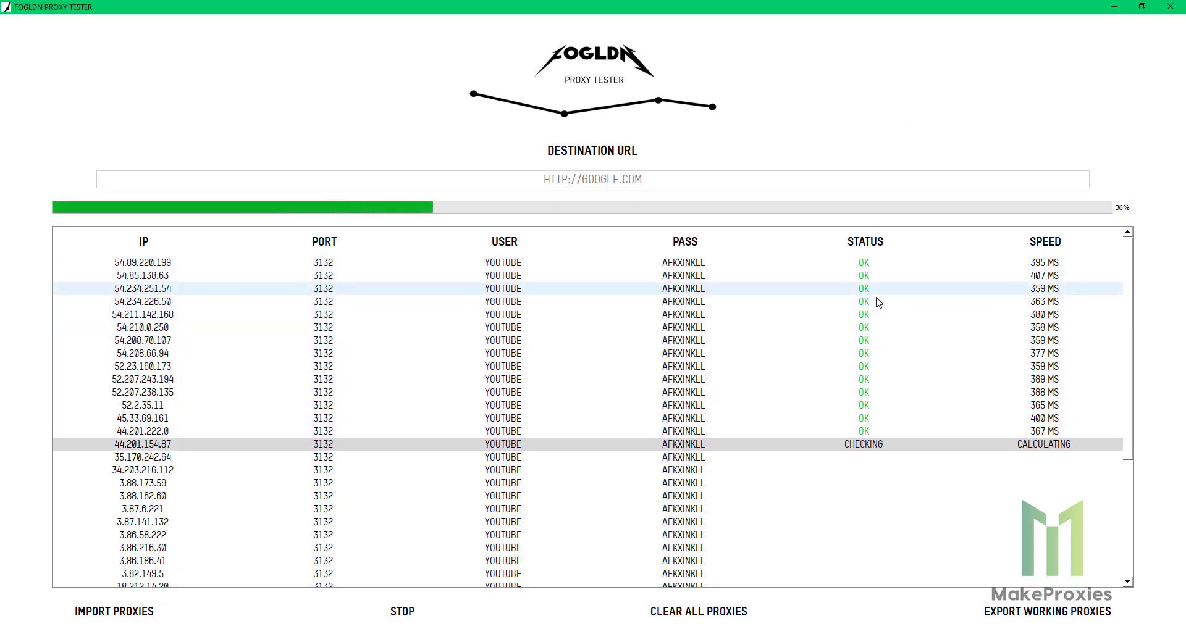
scroll(926, 353, down, 2)
scroll(945, 441, up, 2)
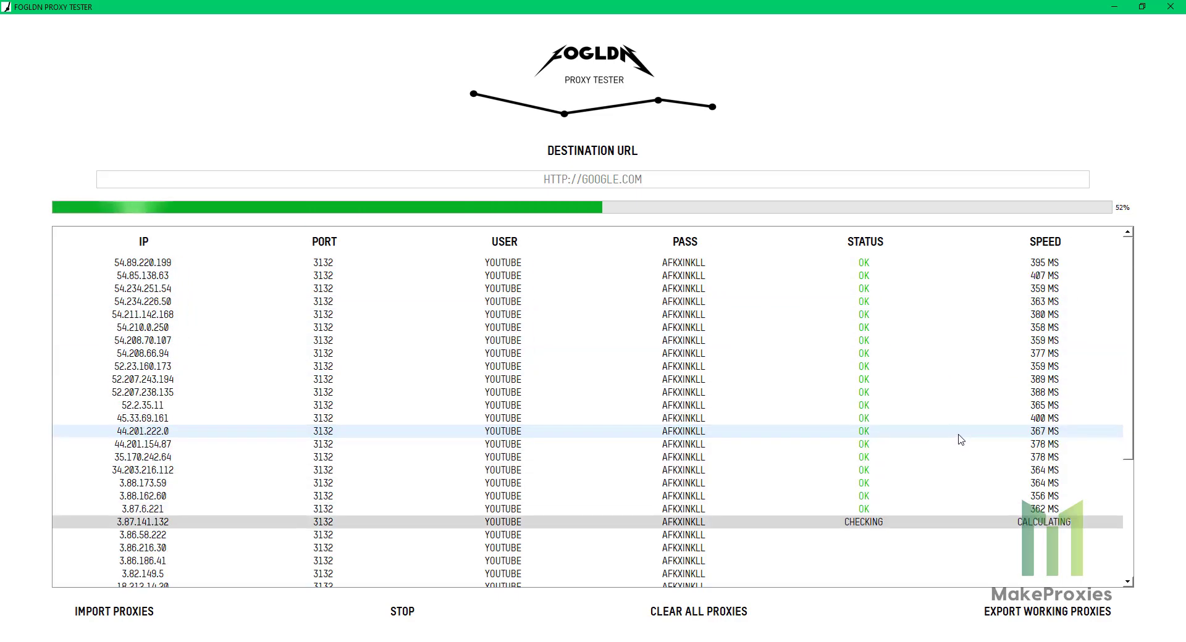
scroll(906, 387, down, 4)
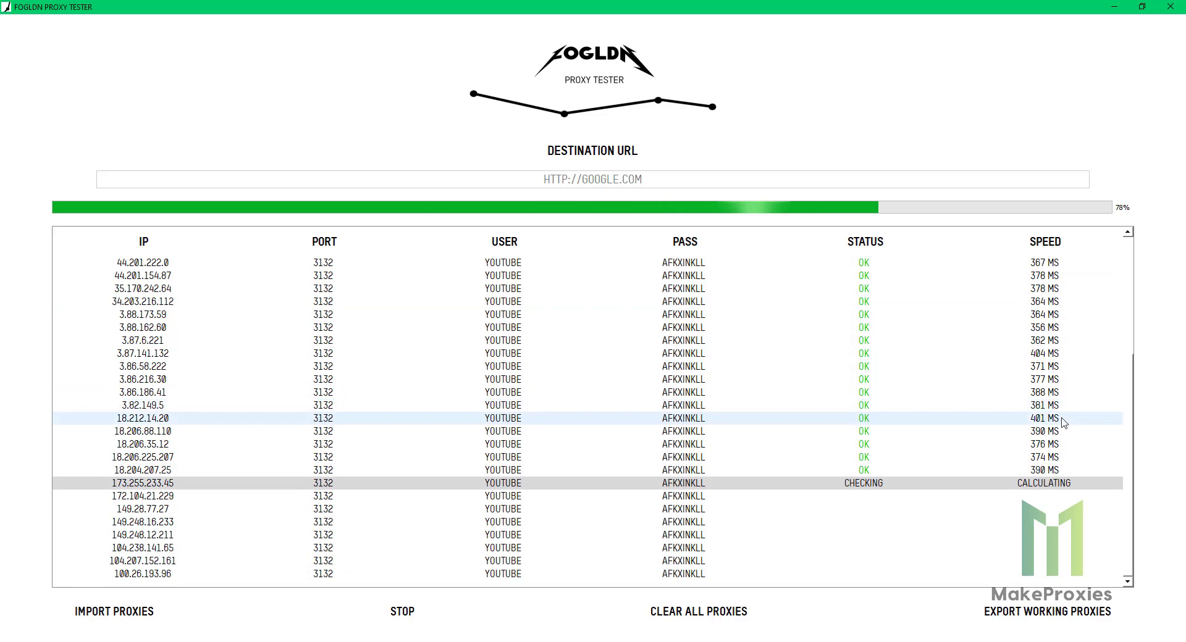
scroll(1050, 402, up, 4)
scroll(982, 333, down, 3)
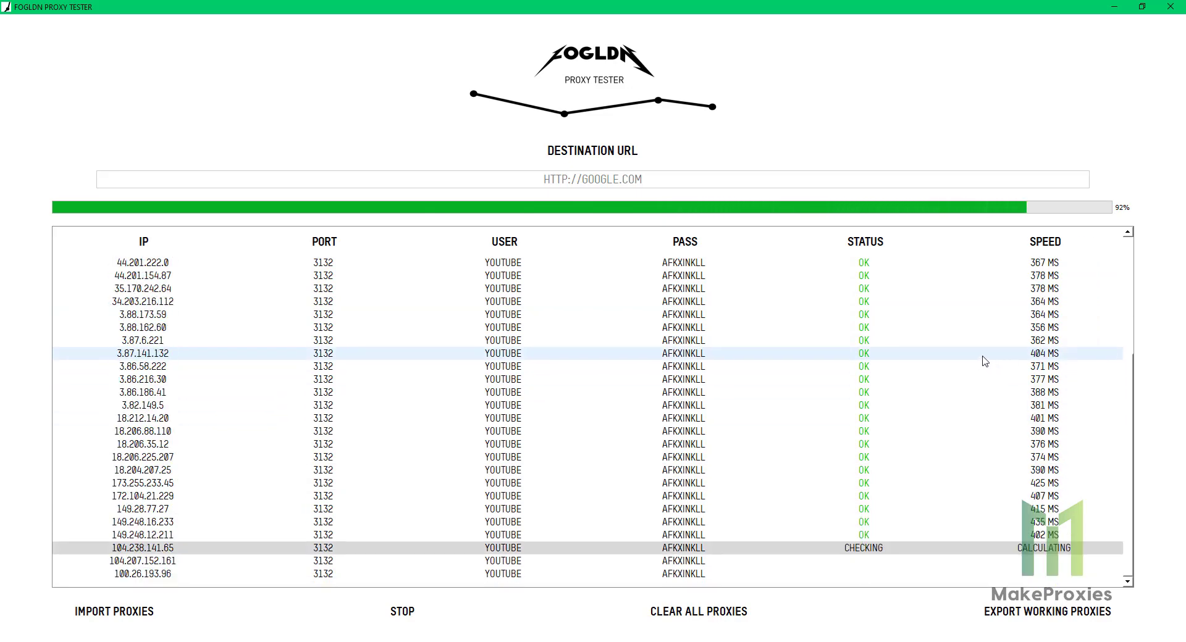
scroll(933, 431, up, 4)
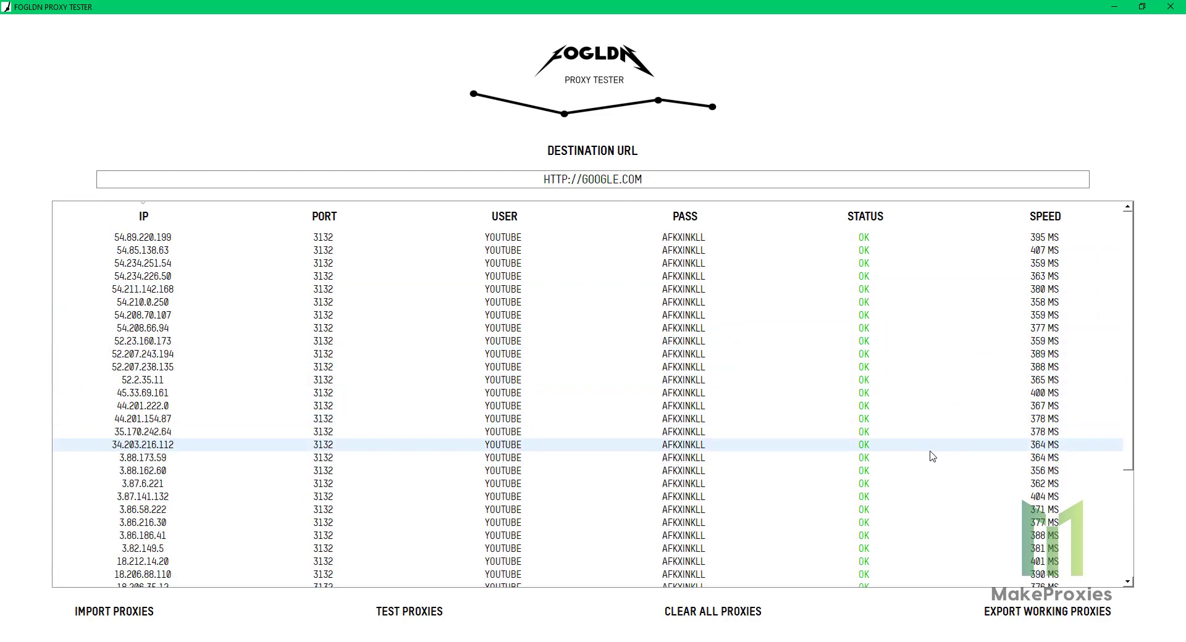